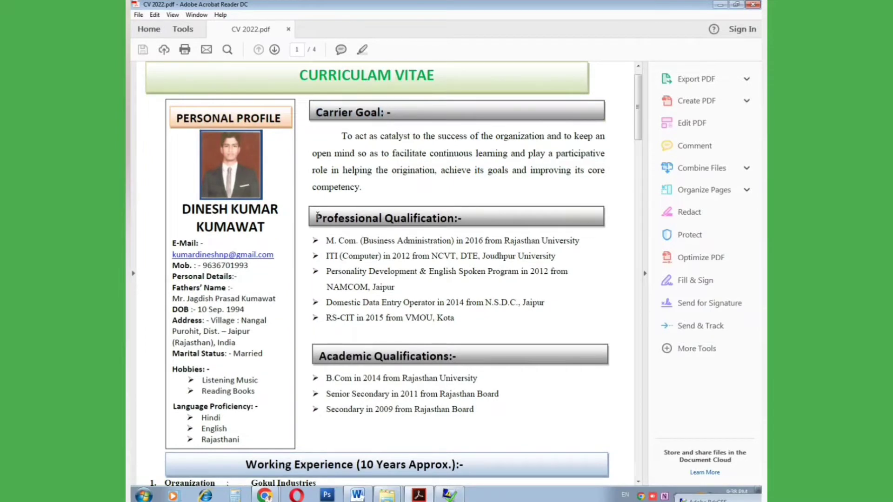
scroll(383, 209, down, 2)
drag(319, 261, 454, 264)
scroll(325, 232, down, 3)
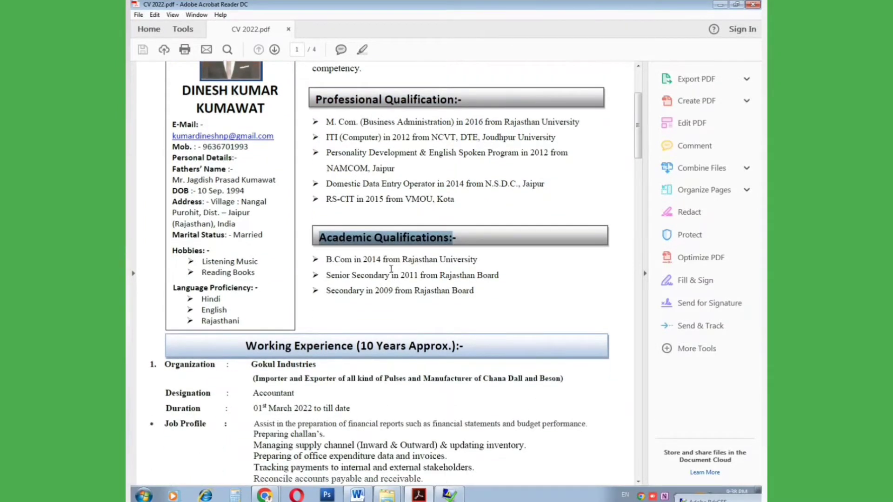
drag(249, 204, 456, 210)
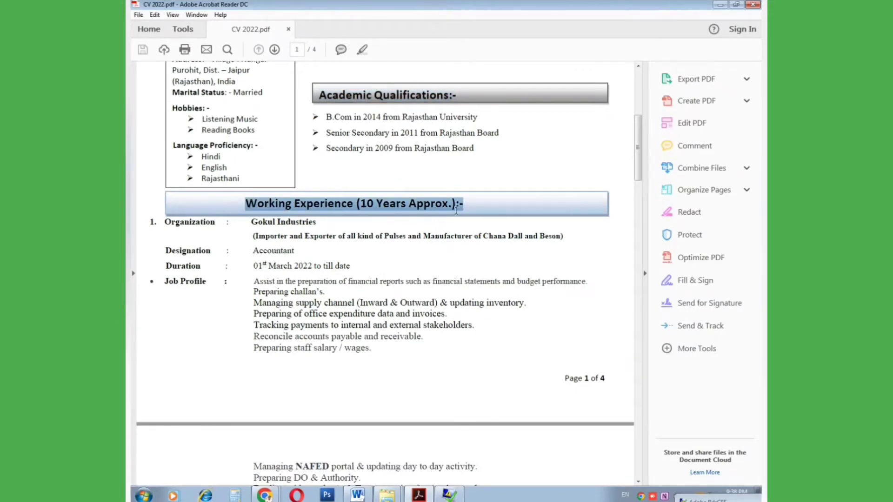
click(210, 225)
scroll(266, 234, down, 6)
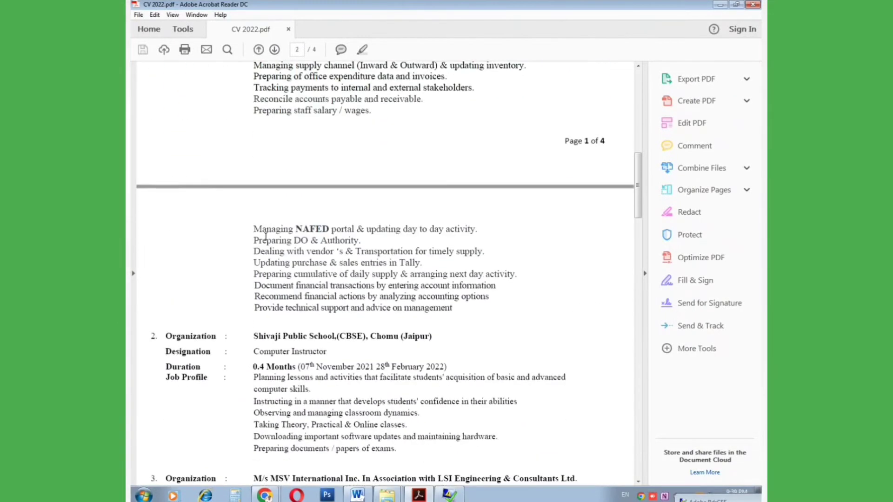
scroll(269, 228, down, 1)
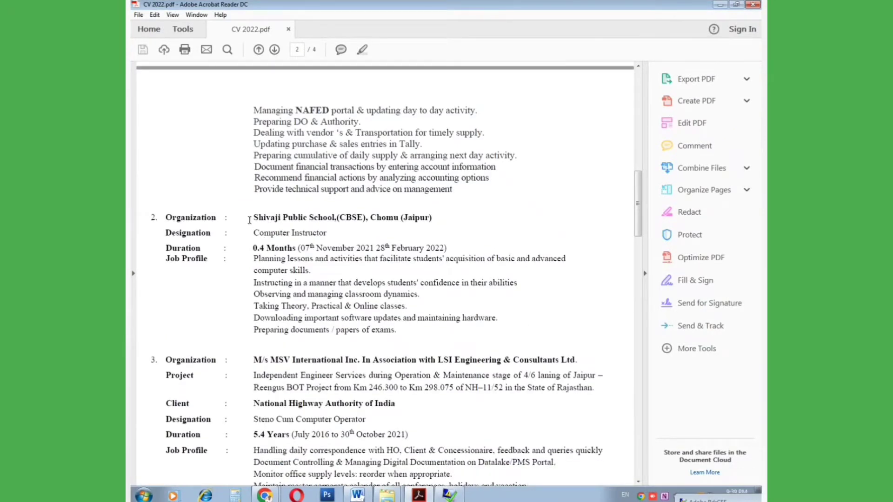
drag(250, 220, 392, 222)
drag(252, 232, 328, 233)
drag(246, 248, 307, 250)
drag(242, 261, 398, 332)
scroll(398, 332, down, 3)
click(165, 218)
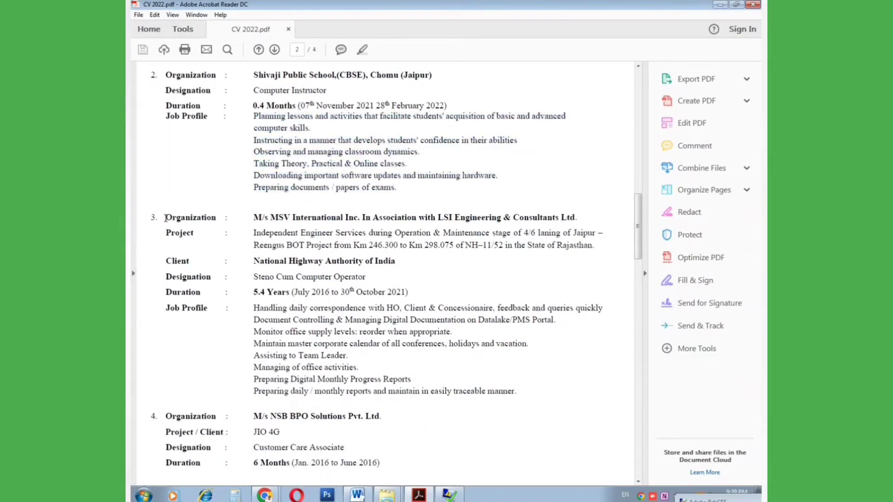
scroll(172, 228, down, 3)
scroll(166, 305, down, 15)
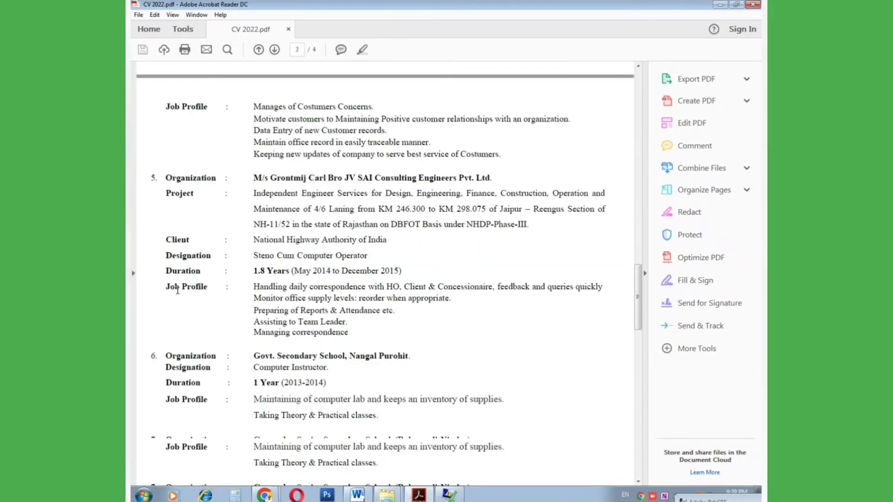
scroll(169, 271, down, 2)
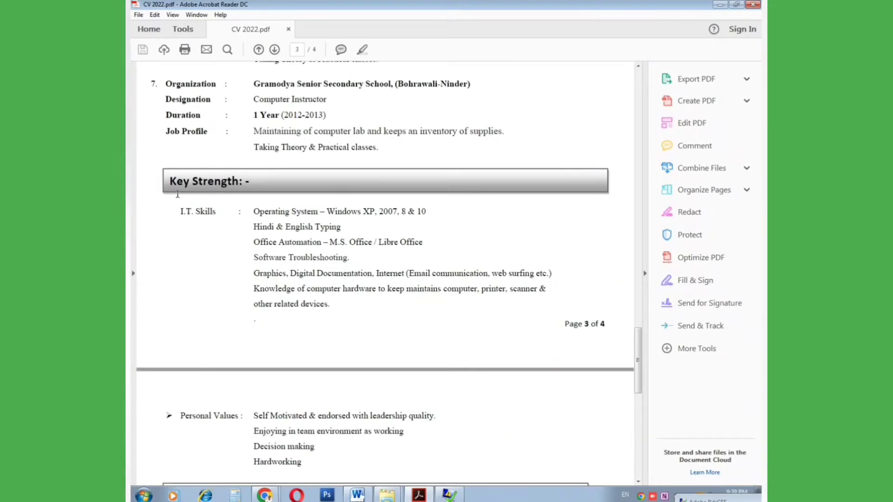
drag(171, 191, 328, 309)
scroll(301, 283, down, 3)
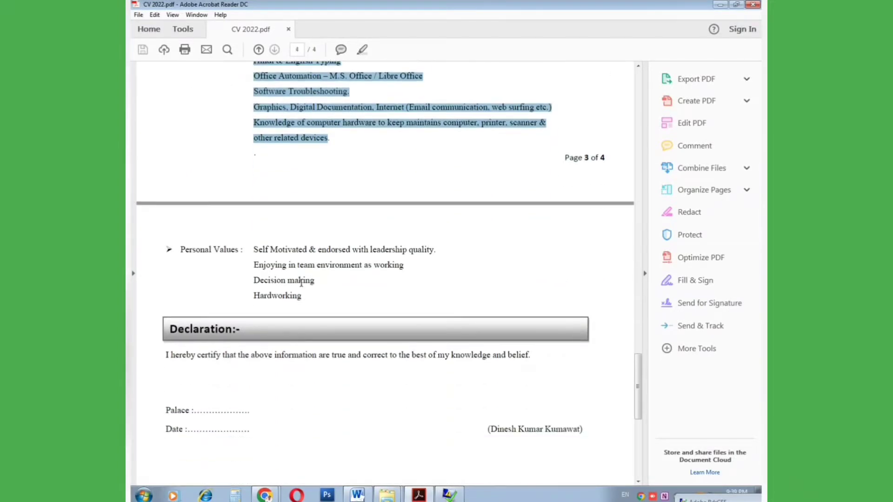
drag(255, 251, 302, 296)
scroll(196, 221, down, 2)
click(196, 221)
drag(168, 210, 253, 216)
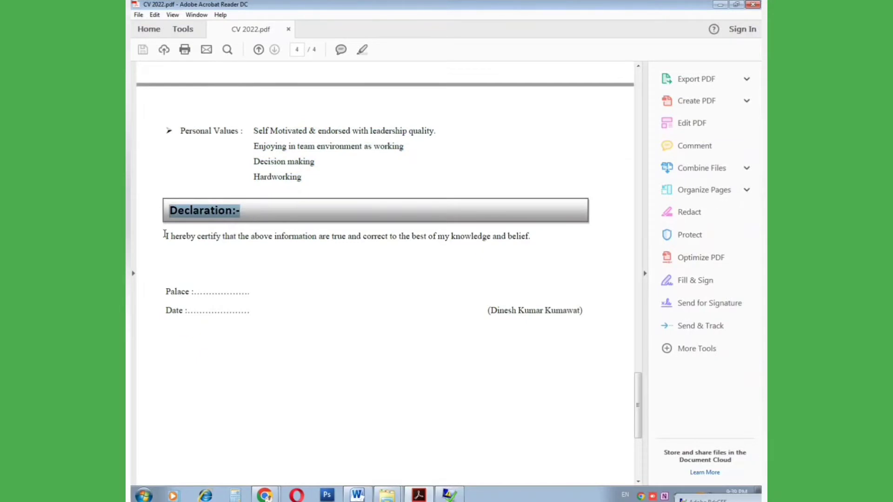
drag(164, 236, 529, 245)
click(513, 275)
scroll(467, 295, up, 20)
scroll(468, 296, up, 15)
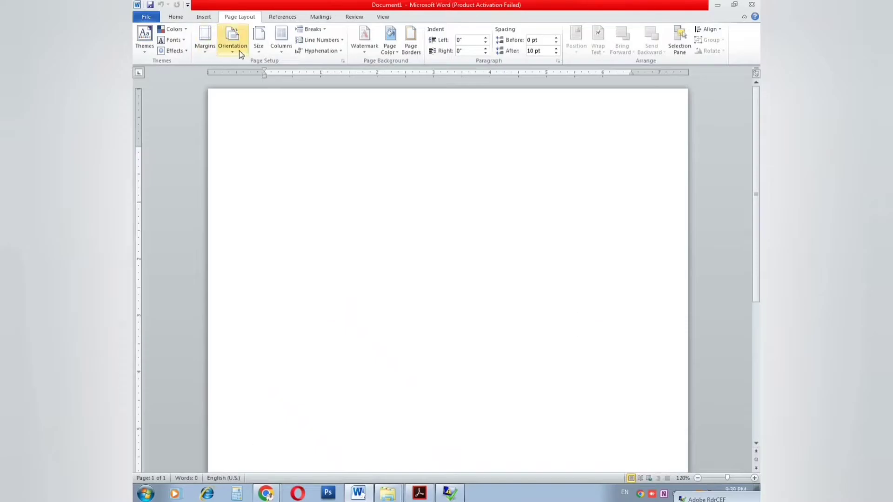
Step: Set the page margins to Narrow and briefly check the reference CV PDF
click(203, 51)
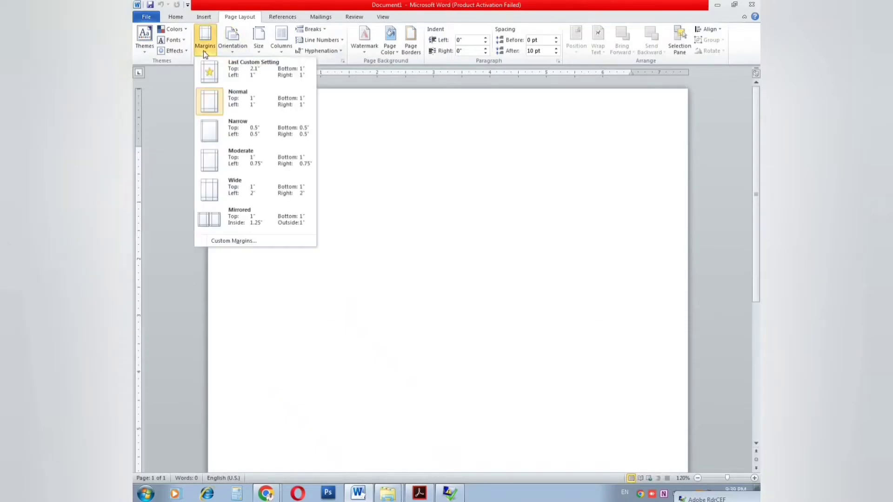
click(214, 133)
scroll(446, 279, down, 10)
drag(139, 449, 139, 449)
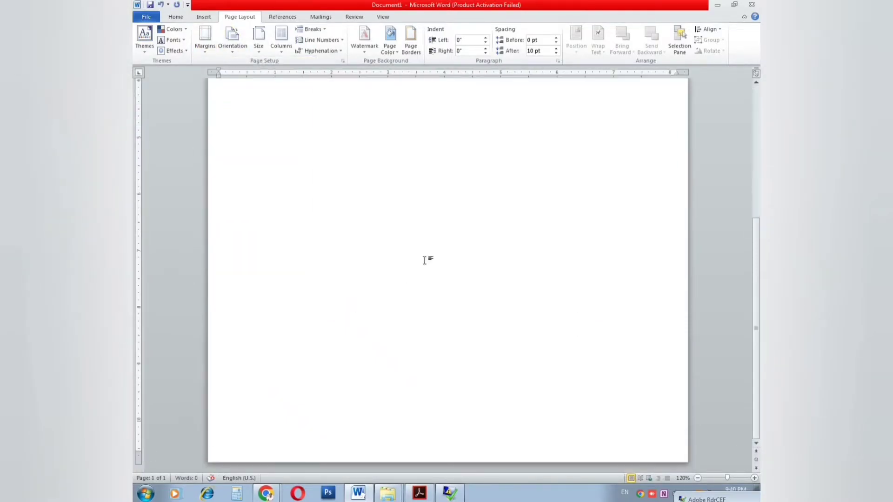
scroll(400, 219, up, 6)
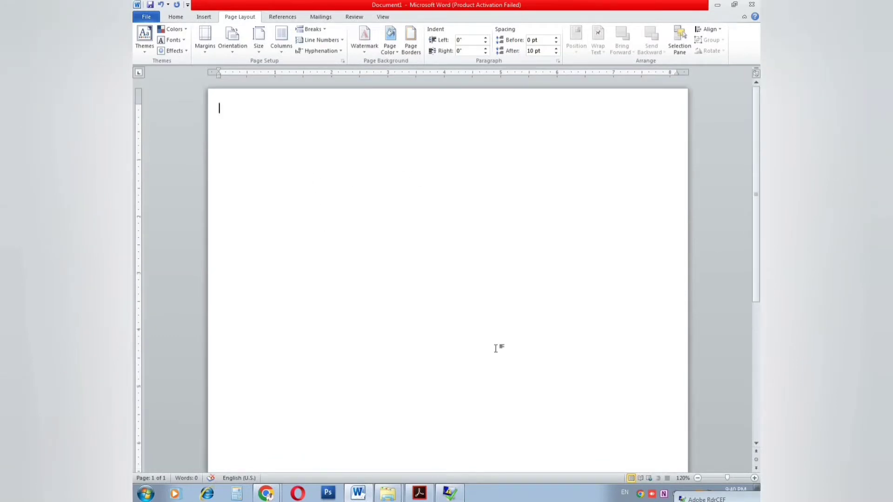
click(421, 491)
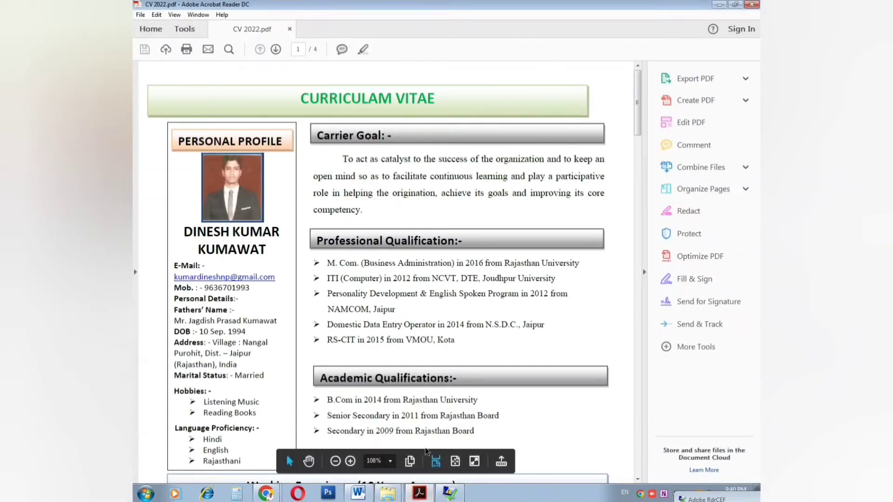
click(421, 491)
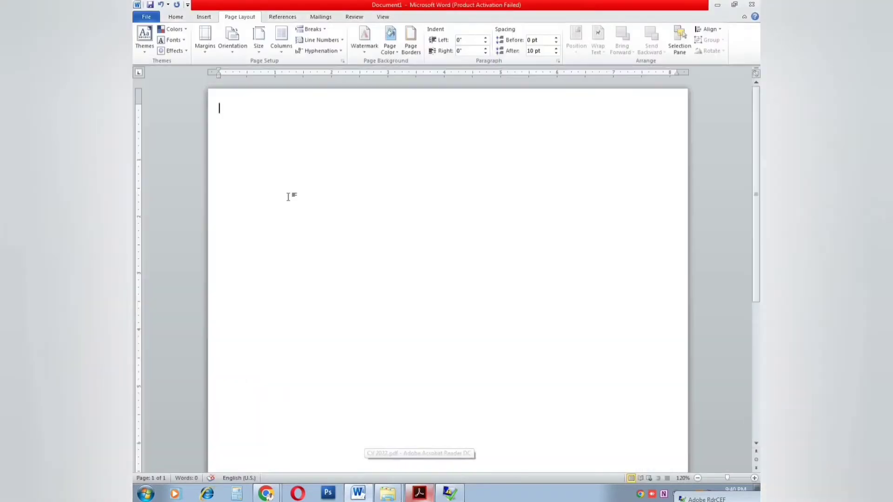
Step: Draw a full-width rectangle across the top of the page and fill it light grey
click(201, 19)
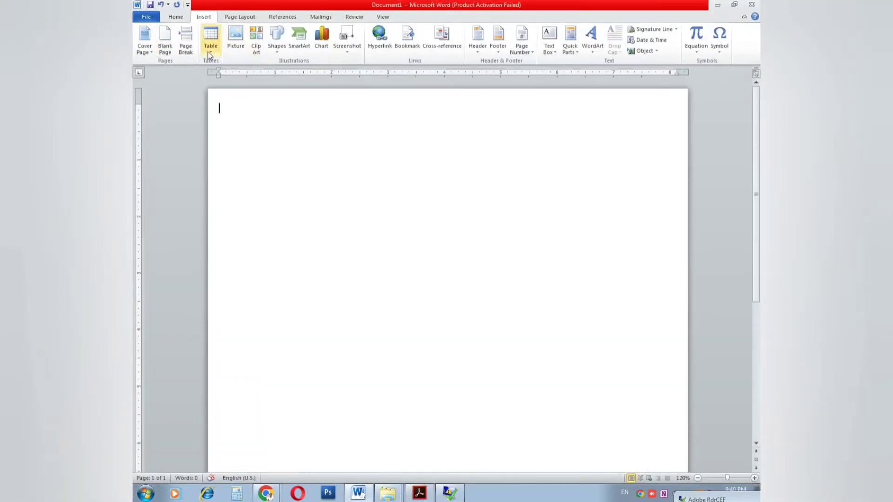
click(281, 55)
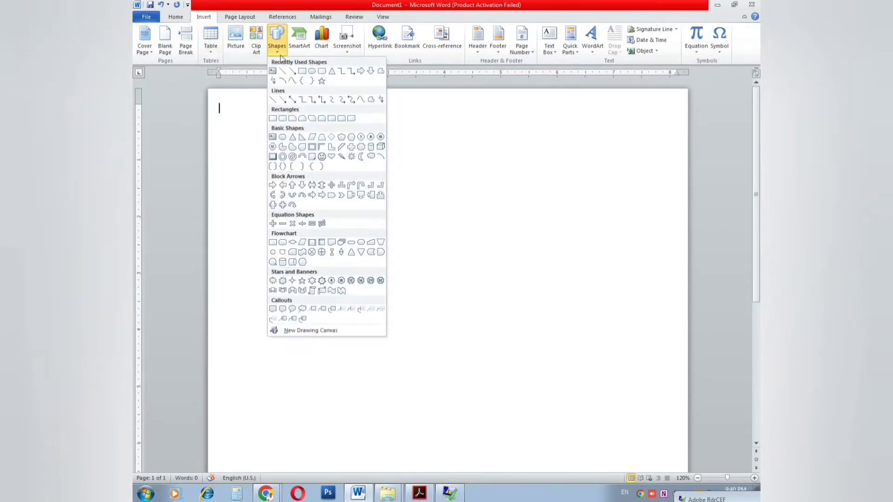
click(305, 70)
drag(222, 102, 675, 137)
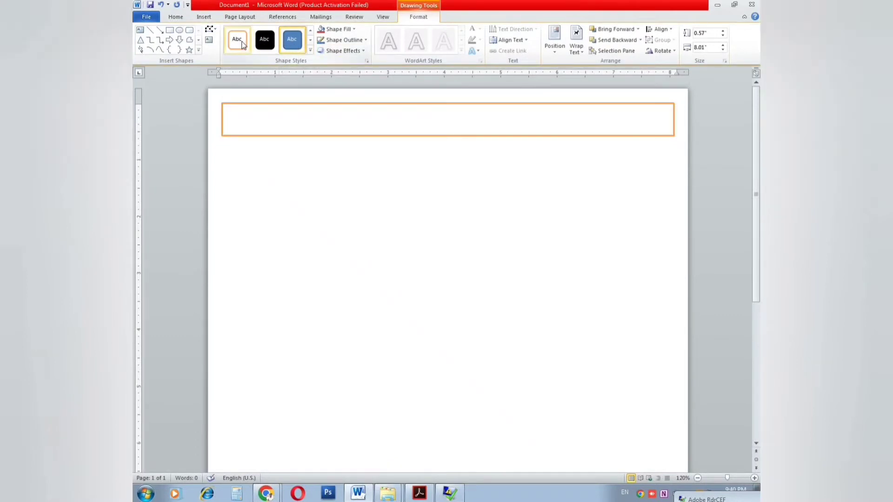
click(335, 29)
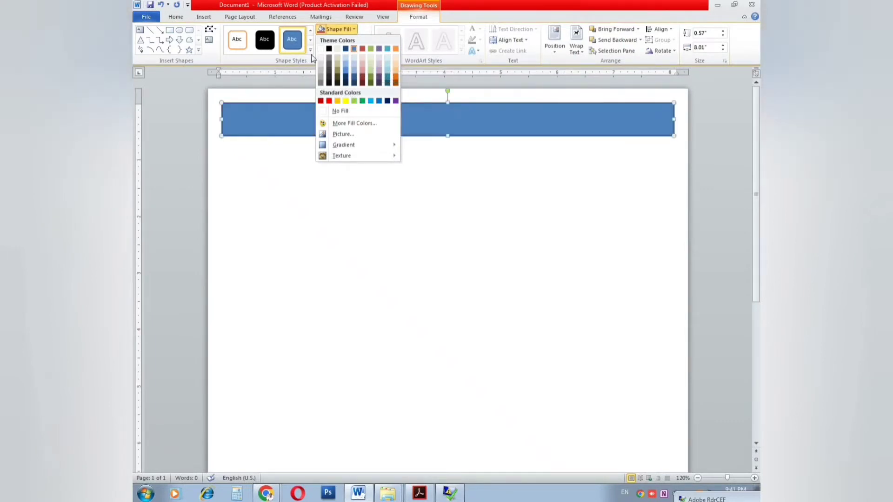
click(320, 68)
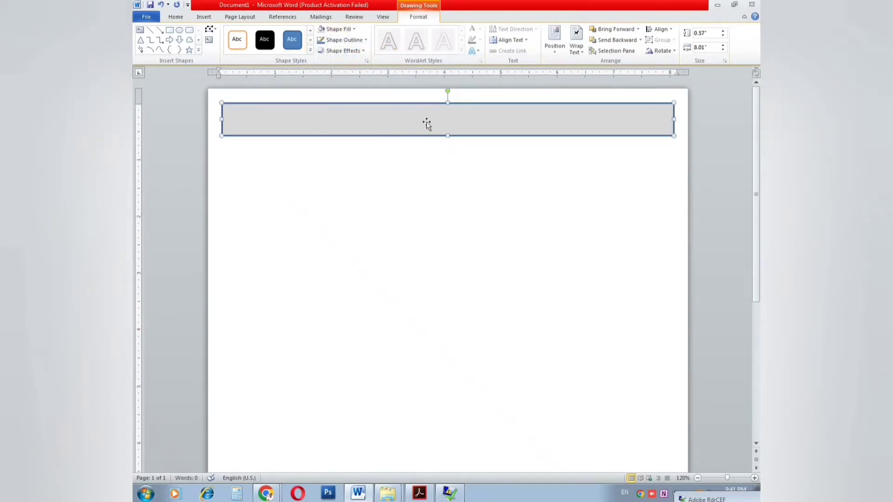
Step: Add bold, underlined 'CURRICULA VITAE' text inside the grey banner, then show the reference PDF
right_click(426, 122)
click(447, 176)
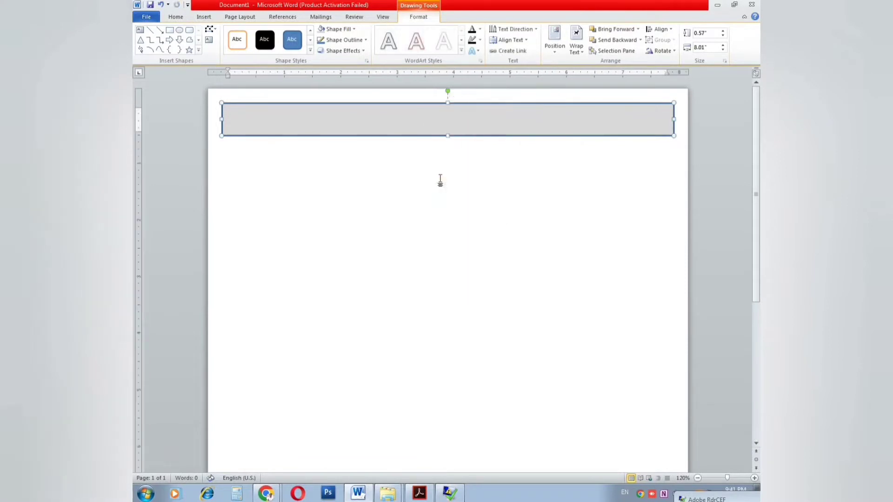
text(Cu)
drag(481, 112, 422, 114)
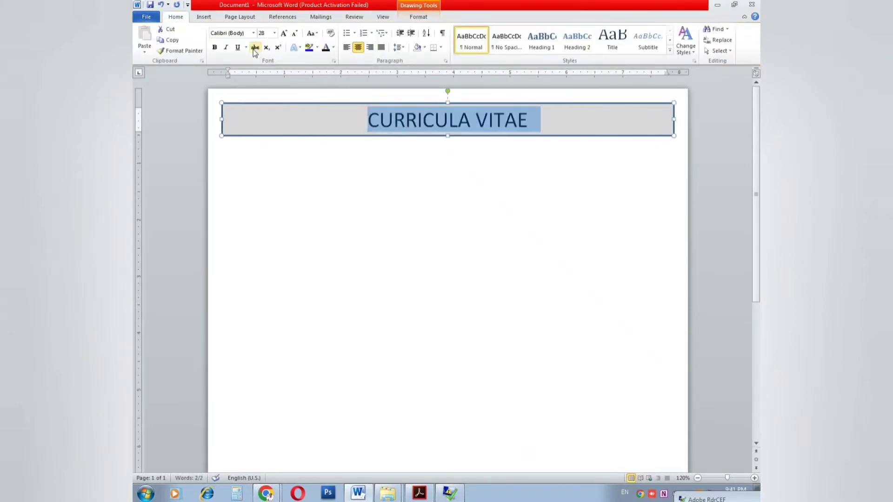
click(215, 47)
click(237, 47)
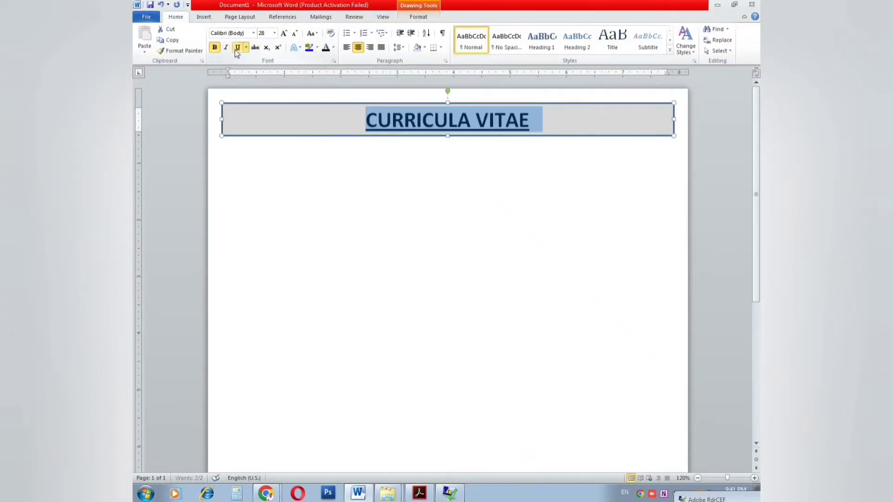
click(364, 171)
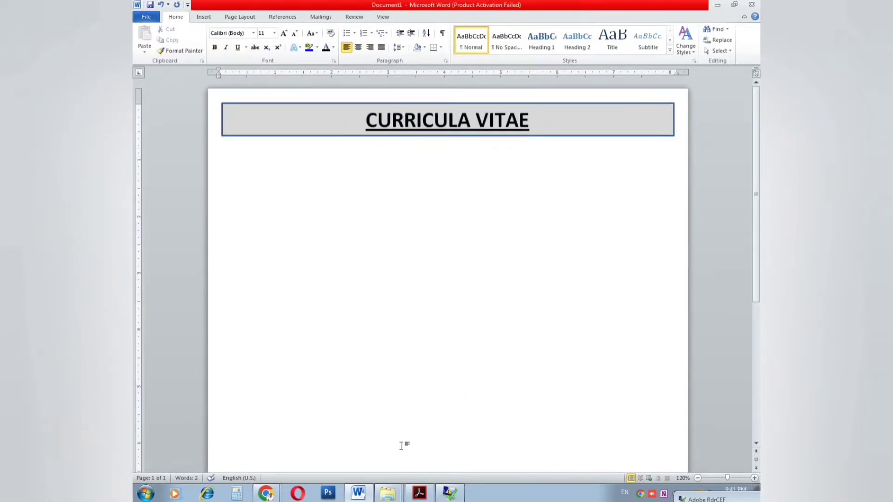
click(420, 493)
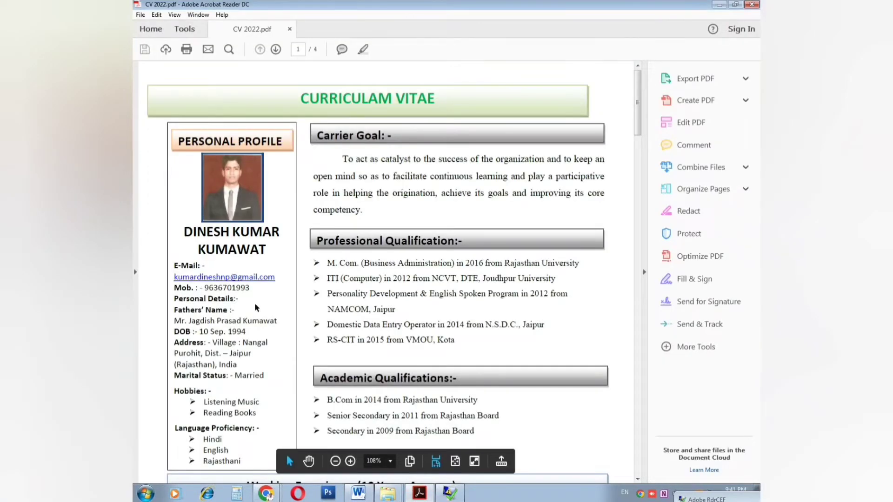
Step: Insert a one-cell table, make it tall and narrow, and move it under the banner beneath Personal Details
click(365, 493)
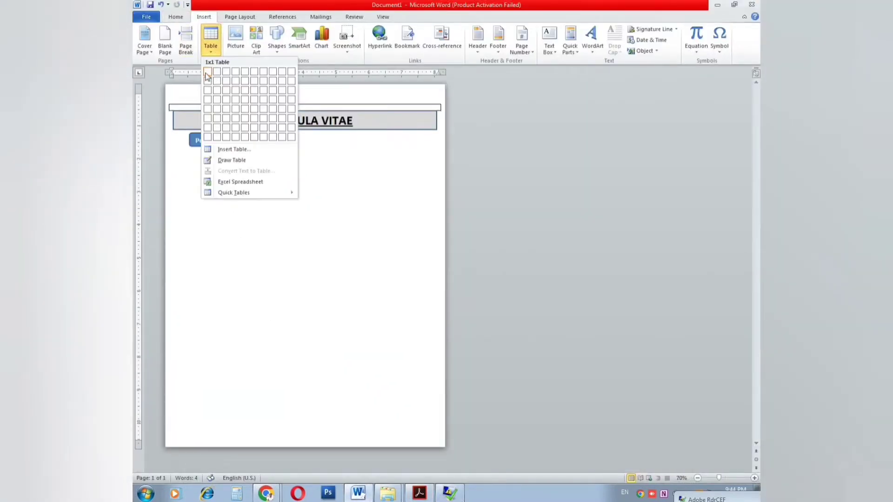
click(210, 76)
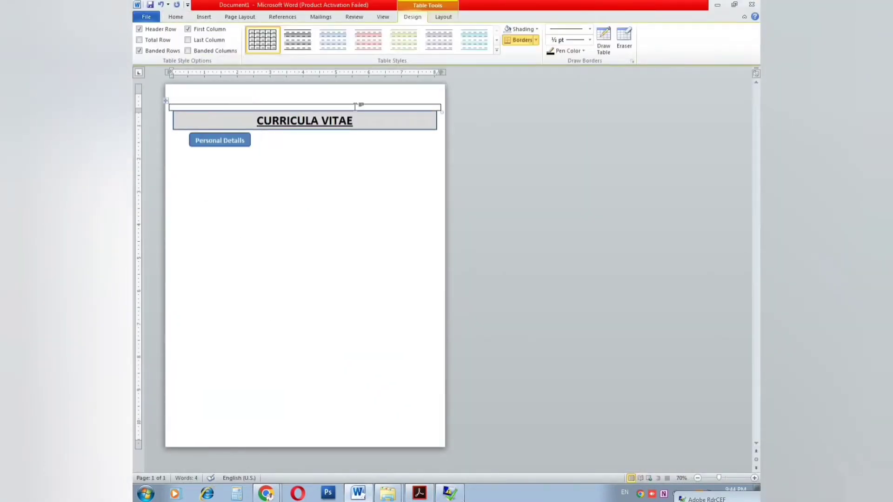
drag(160, 101, 168, 161)
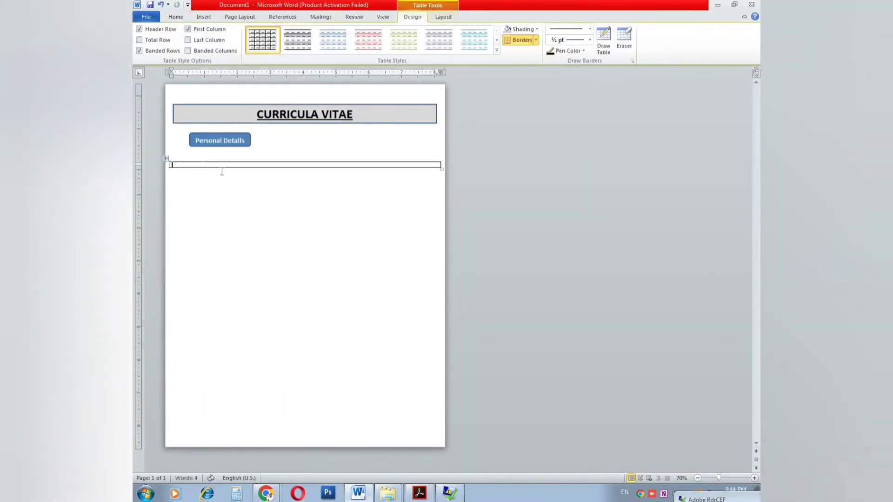
key(Return)
key(Return)
key(Return)
key(Return)
key(Return)
key(Return)
key(Return)
key(Return)
key(Return)
key(Return)
key(Return)
key(Return)
key(Return)
key(Return)
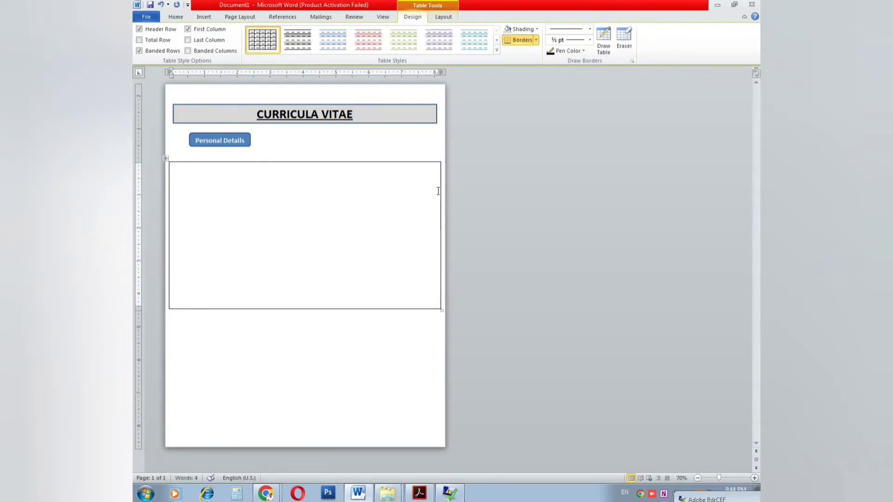
drag(440, 73, 246, 77)
drag(440, 200, 237, 213)
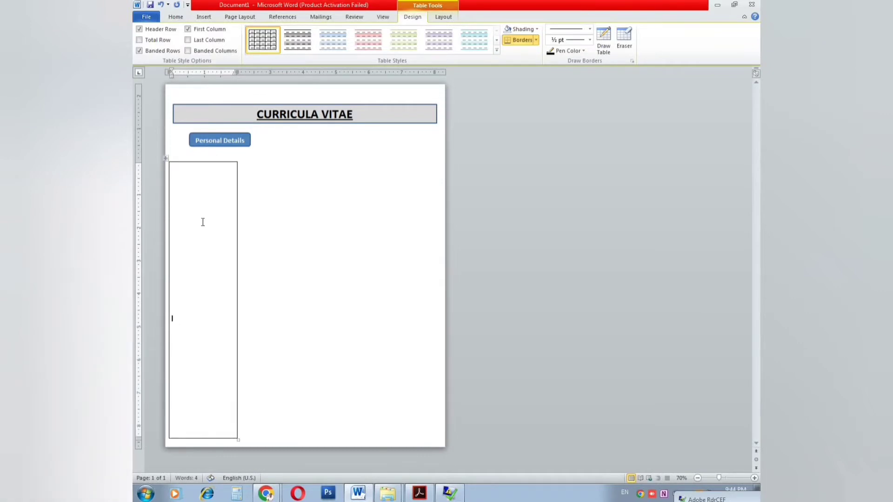
mouse_move(174, 158)
mouse_down()
mouse_move(174, 138)
mouse_move(200, 146)
mouse_move(184, 155)
mouse_up()
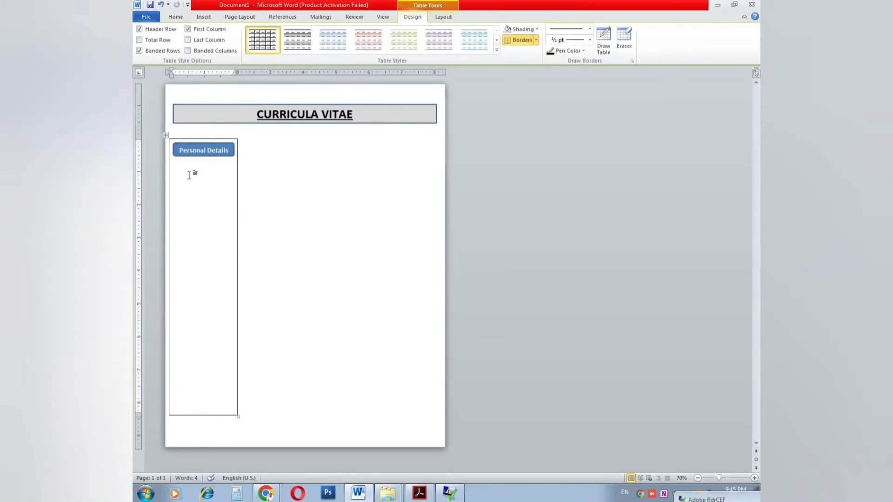
key(alt+Tab)
key(alt+Tab)
Step: Give the photo a framed picture style with a 3/4 pt standard-colour border
click(206, 174)
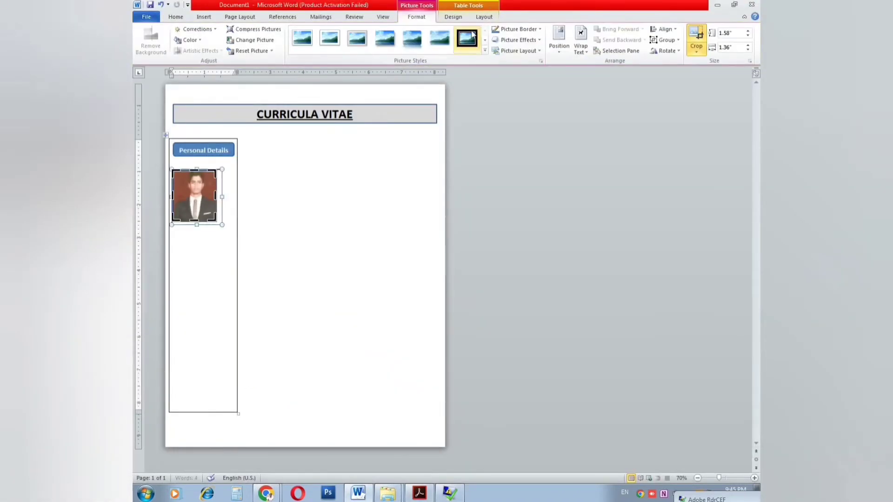
click(467, 38)
click(518, 29)
mouse_move(522, 134)
click(639, 162)
click(519, 29)
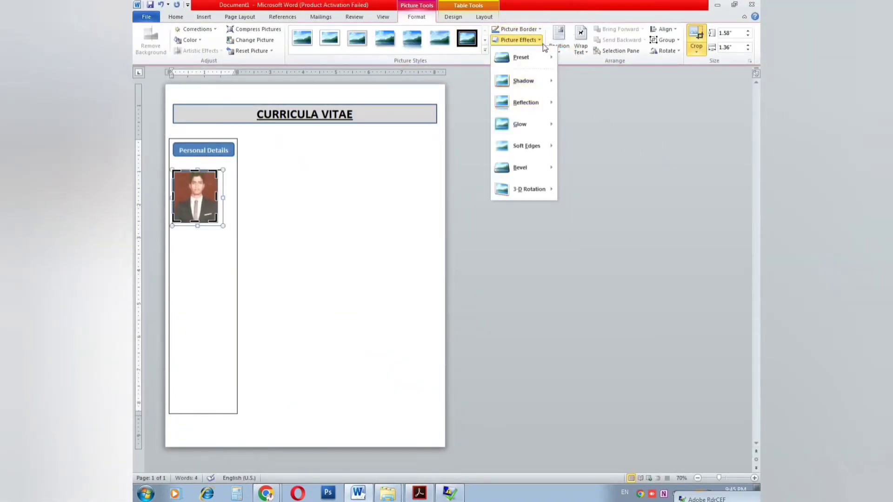
click(511, 101)
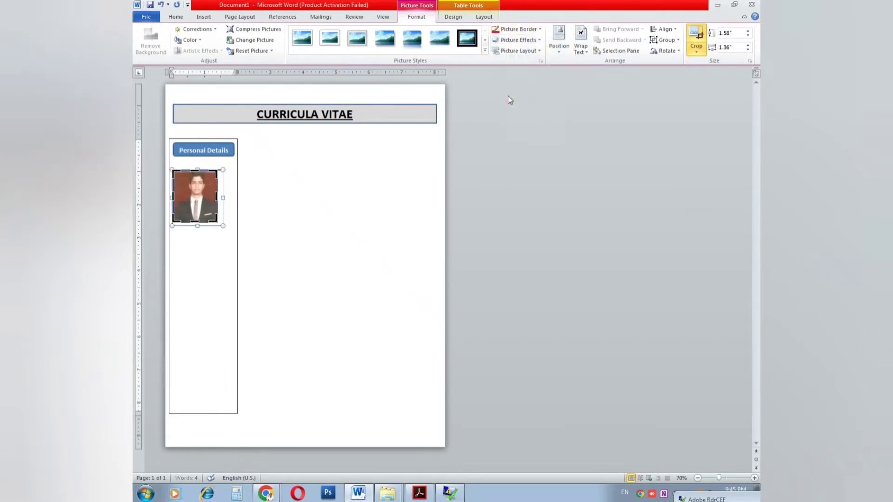
Step: Set the photo to tight wrapping and place it just under Personal Details
click(223, 298)
click(198, 203)
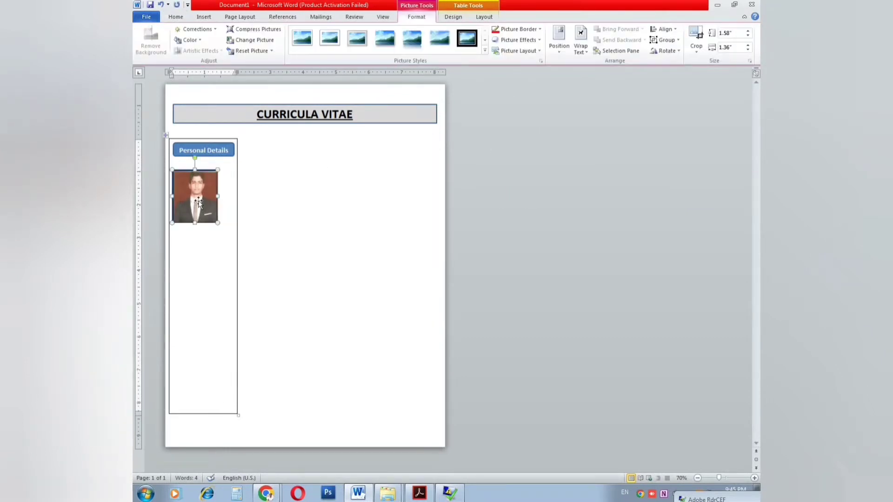
drag(199, 203, 206, 182)
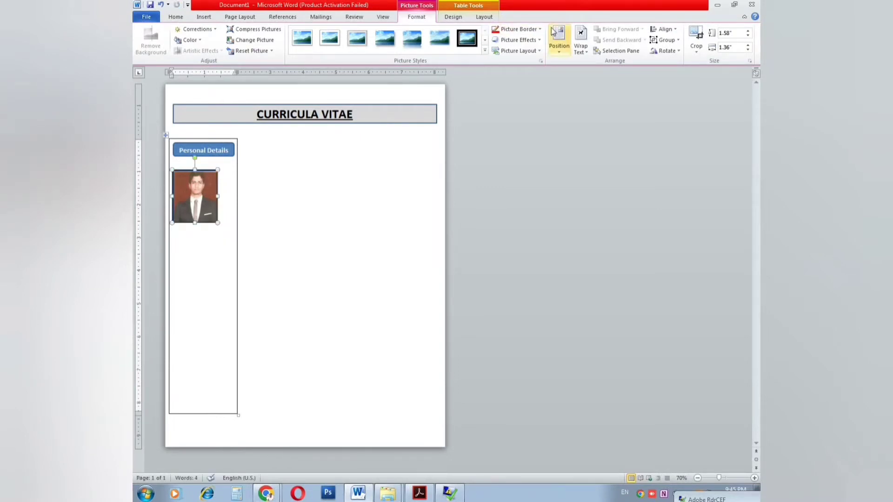
click(580, 39)
click(598, 88)
drag(198, 186, 237, 380)
click(234, 193)
key(alt+Tab)
key(alt+Tab)
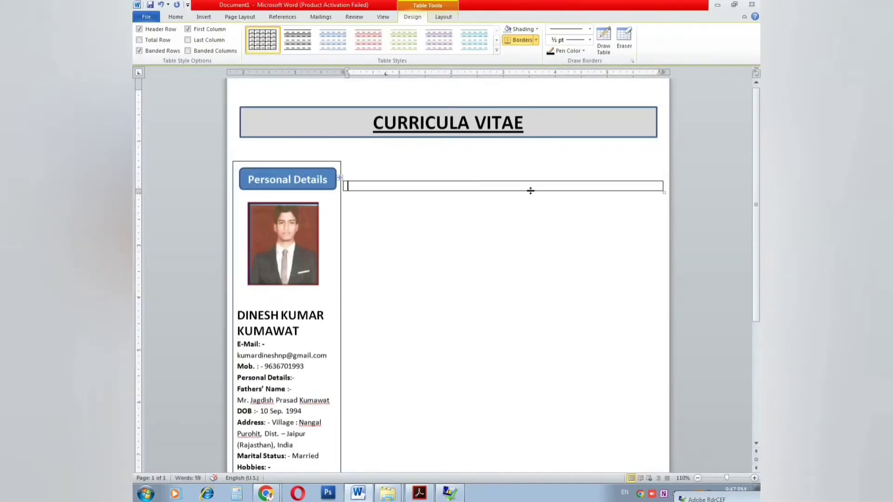
Step: Type the Carrier Goal heading and enlarge its font
text(Car)
drag(393, 186, 359, 189)
key(ctrl+c)
key(ctrl+shift+period)
key(ctrl+shift+period)
key(ctrl+shift+period)
key(ctrl+shift+period)
key(ctrl+shift+period)
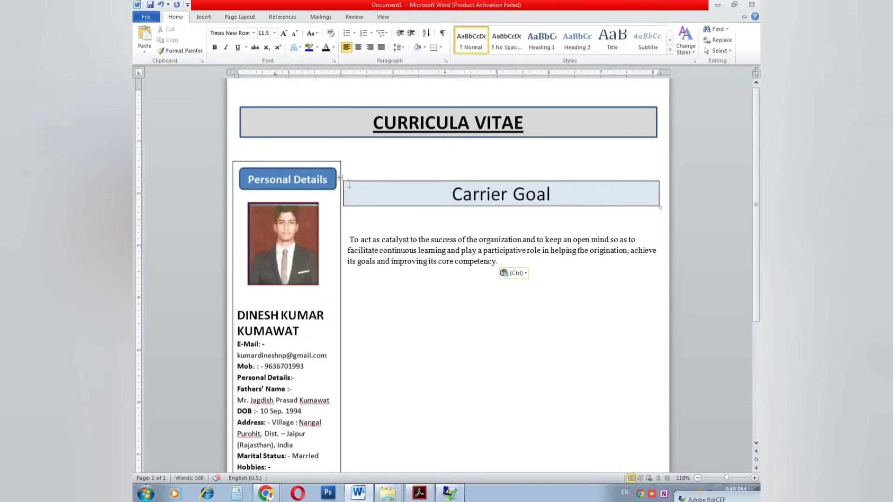
click(349, 184)
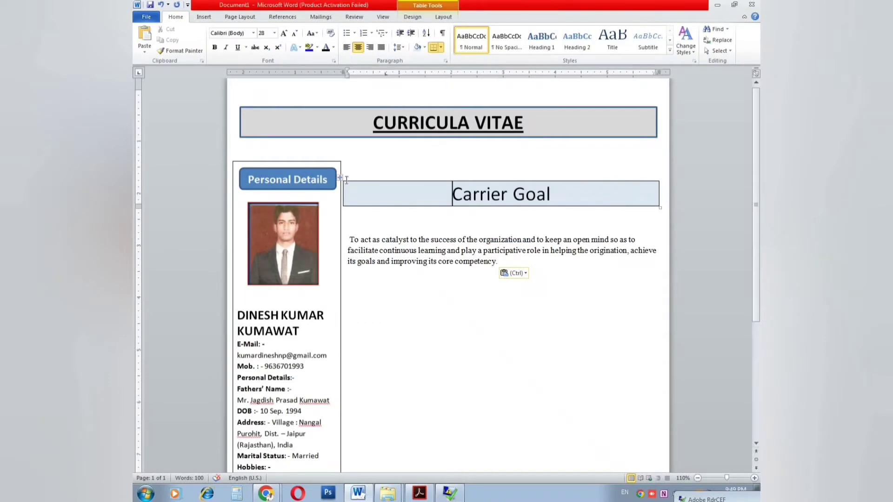
click(340, 181)
Step: Paste the goal paragraph under the heading, tidy its blank lines, and justify it
click(479, 281)
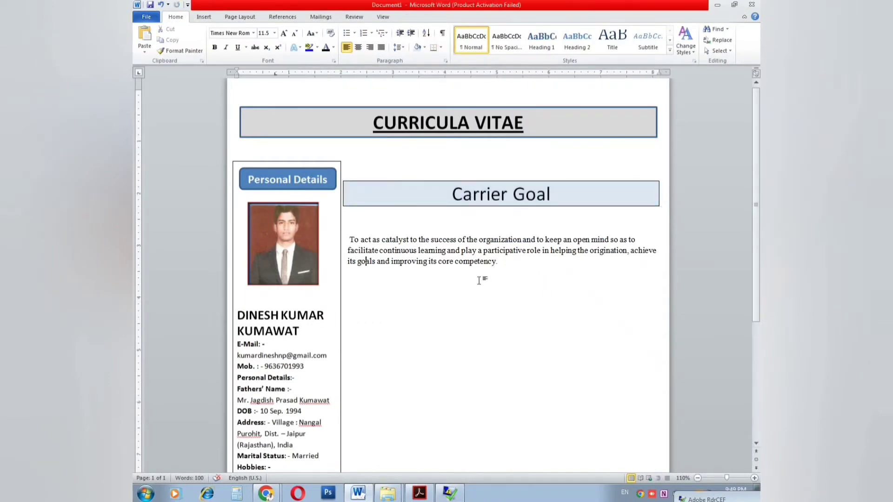
key(ctrl+v)
key(Delete)
key(Delete)
key(Delete)
key(Delete)
key(Delete)
key(Delete)
key(Delete)
key(Delete)
key(Delete)
key(Delete)
key(Delete)
key(Delete)
key(Delete)
click(485, 227)
key(Delete)
key(BackSpace)
key(Delete)
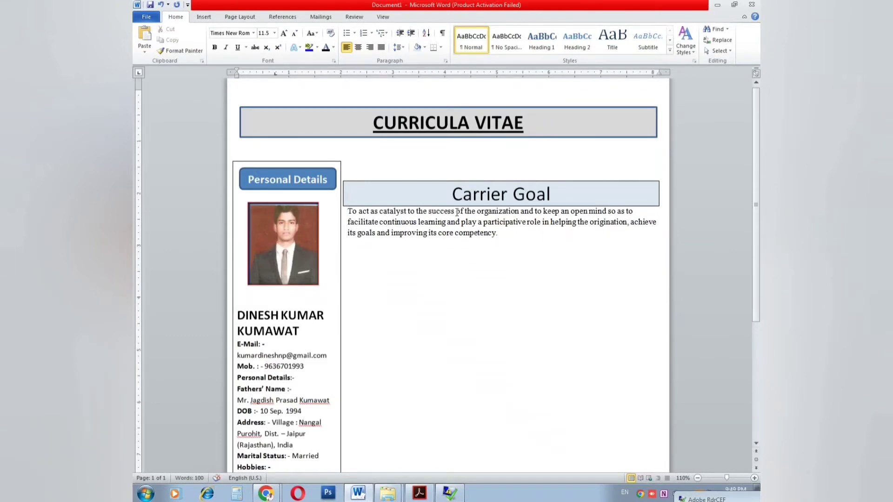
key(Return)
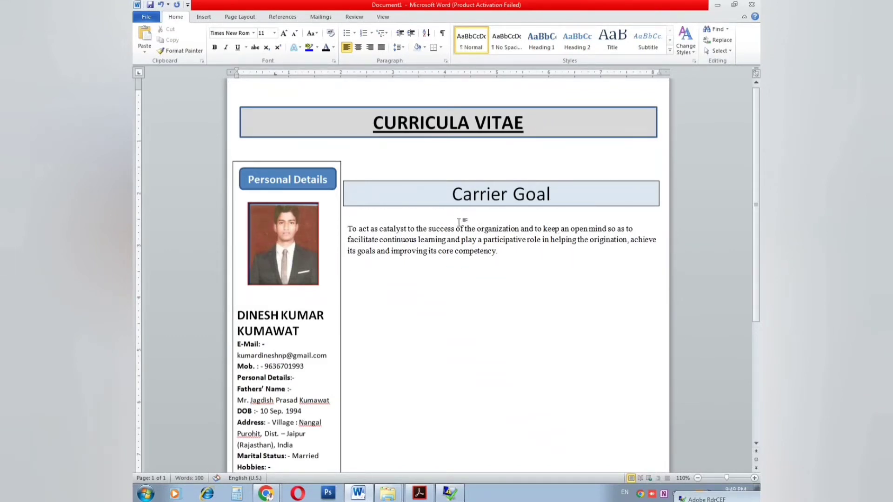
key(BackSpace)
drag(500, 246, 349, 219)
key(ctrl+j)
click(381, 224)
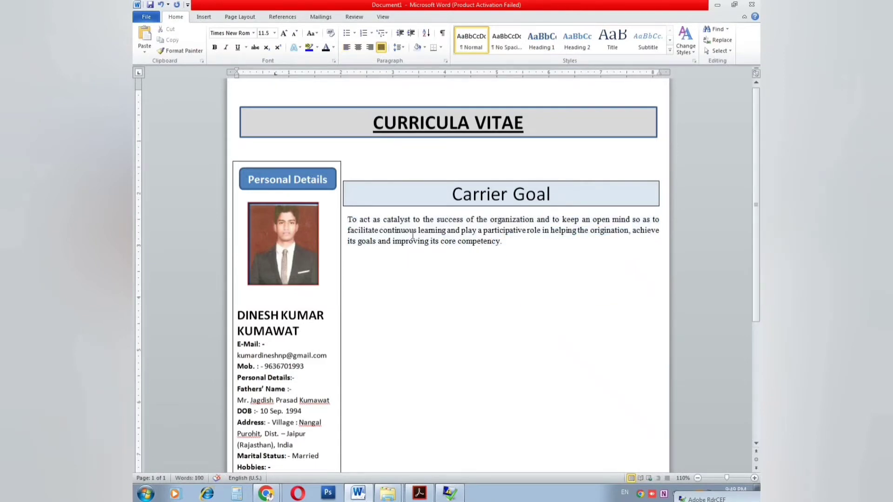
Step: Insert an empty 1x1 table below the goal paragraph
click(339, 178)
key(ctrl+c)
click(358, 259)
key(ctrl+v)
key(ctrl+z)
click(196, 17)
click(210, 41)
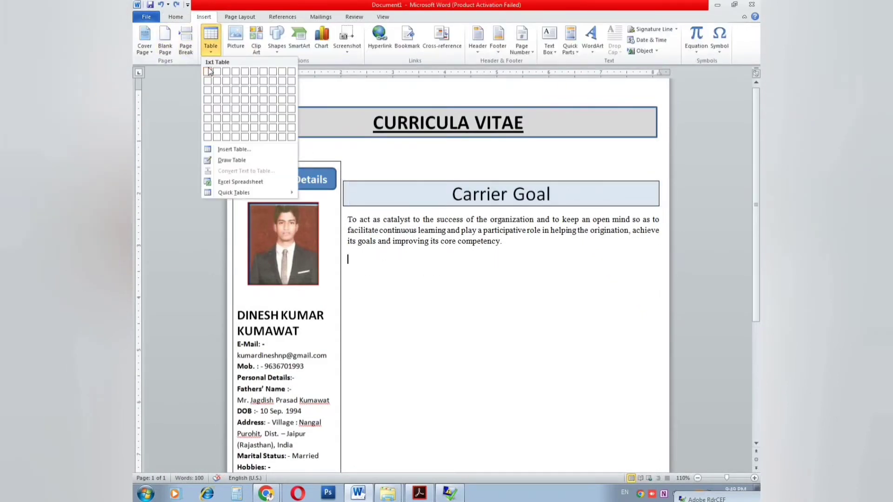
click(205, 74)
Step: In the reference PDF, begin selecting the Professional Qualification heading
key(alt+Tab)
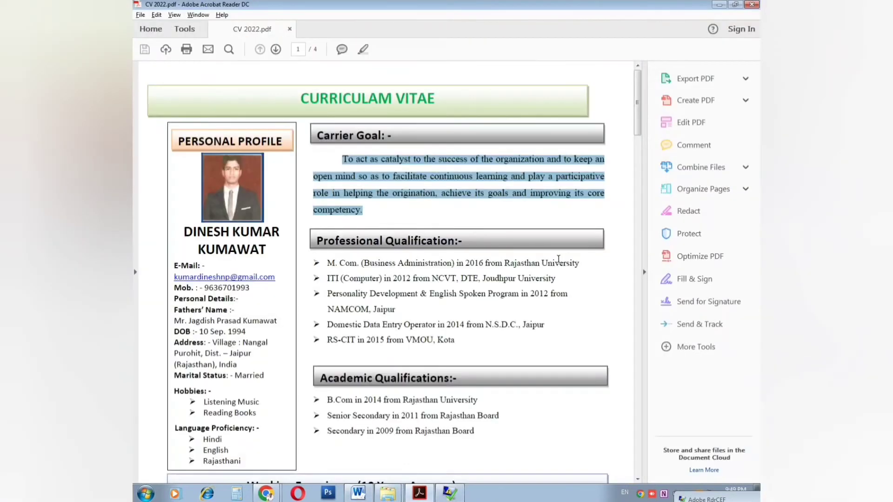
click(321, 240)
drag(385, 241, 461, 242)
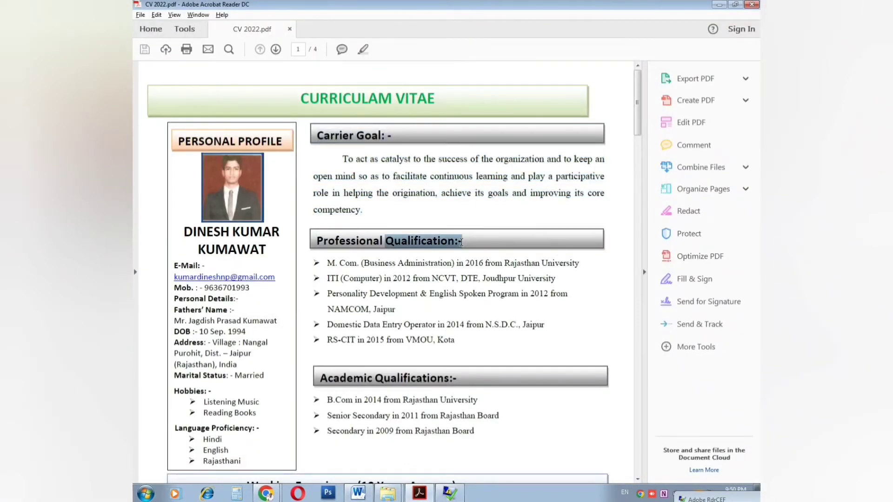
Step: Paste the Professional Qualification heading from the PDF into the table and shade it light blue
drag(314, 238, 469, 243)
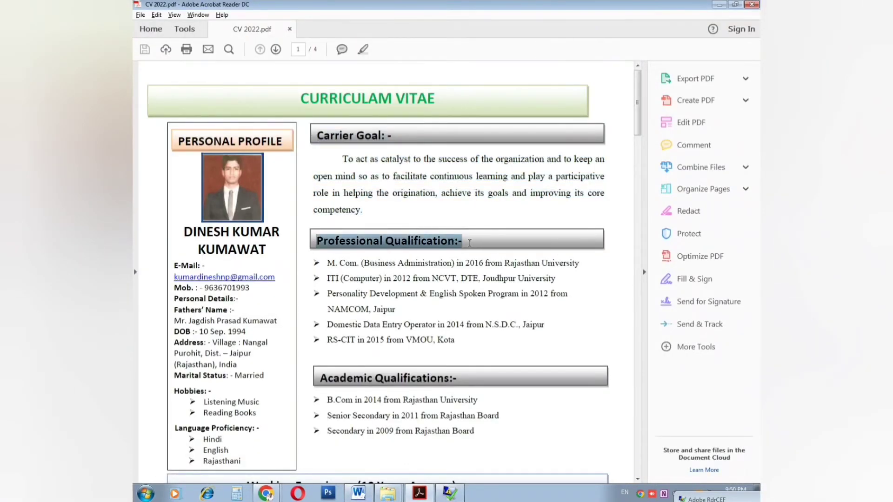
key(ctrl+c)
key(alt+Tab)
key(ctrl+v)
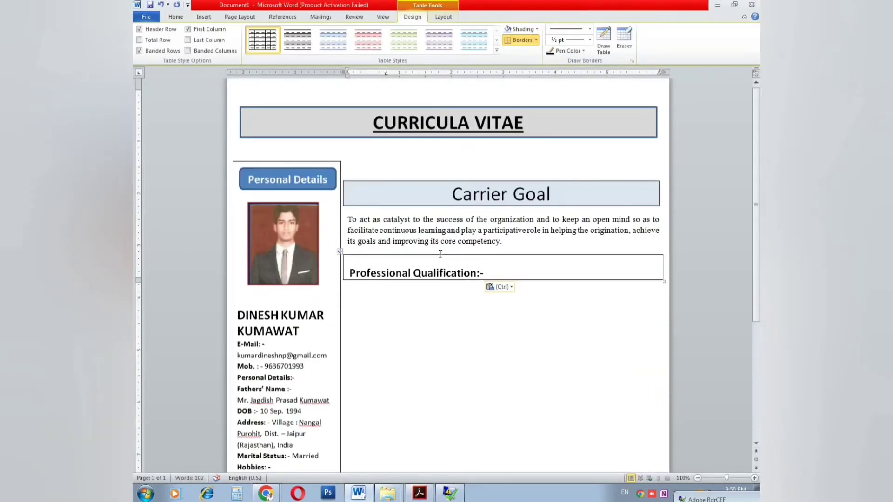
click(528, 29)
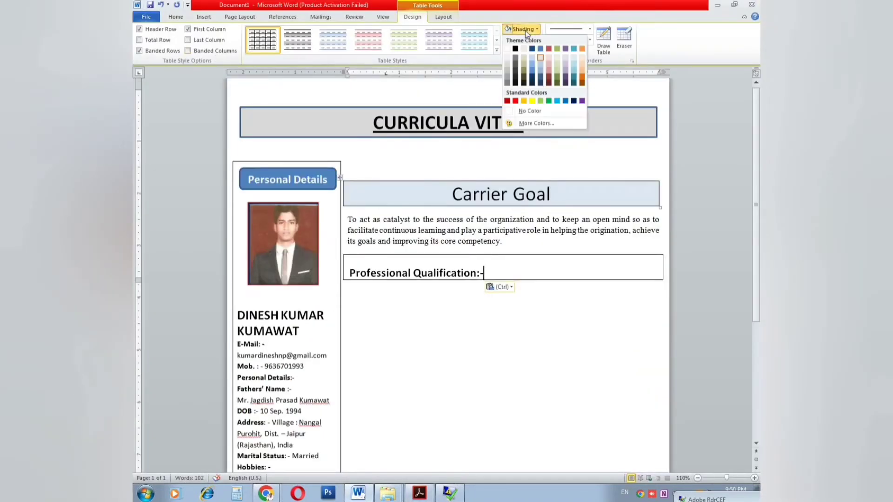
click(543, 62)
click(411, 288)
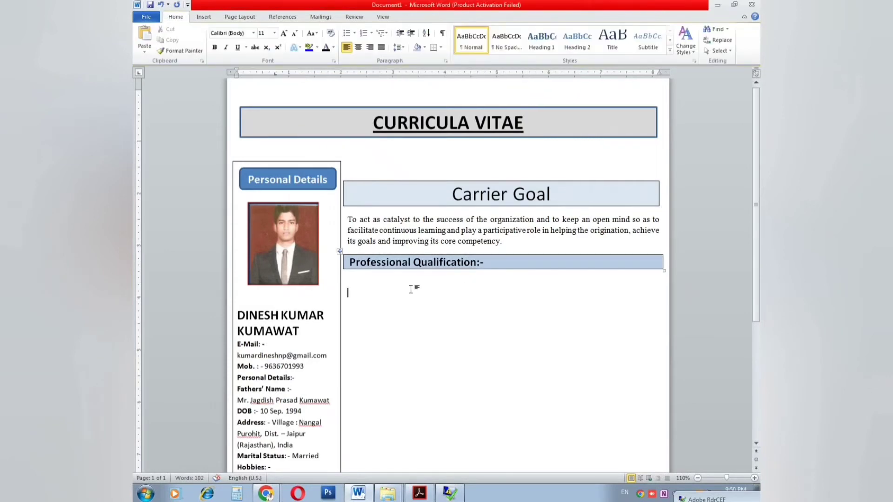
Step: Copy the qualification lines, including the ITI entry, from the reference PDF
key(alt+Tab)
drag(326, 262, 581, 265)
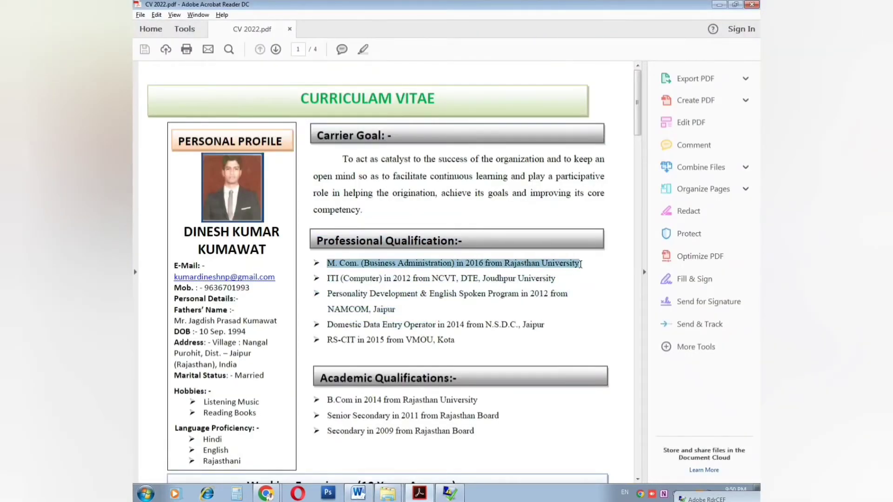
key(ctrl+c)
key(alt+Tab)
key(alt+Tab)
drag(327, 278, 540, 282)
key(alt+Tab)
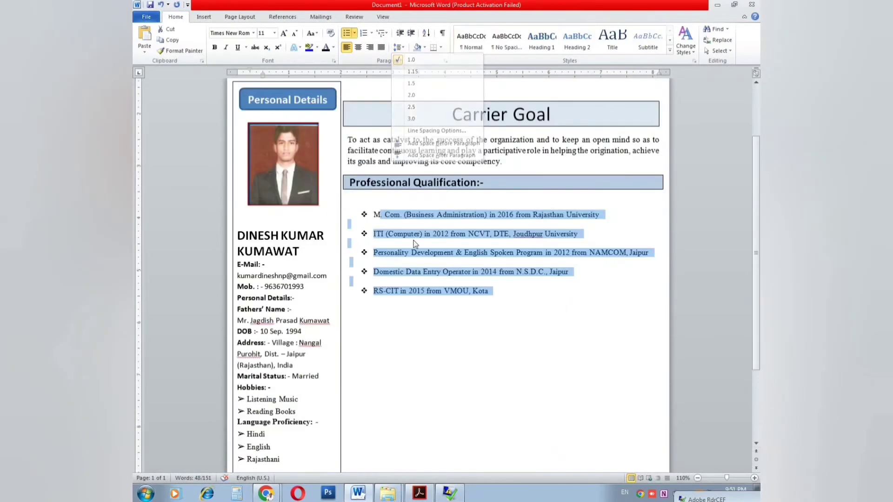
Step: Bullet the five qualification lines and add a one-cell table below the list
click(496, 298)
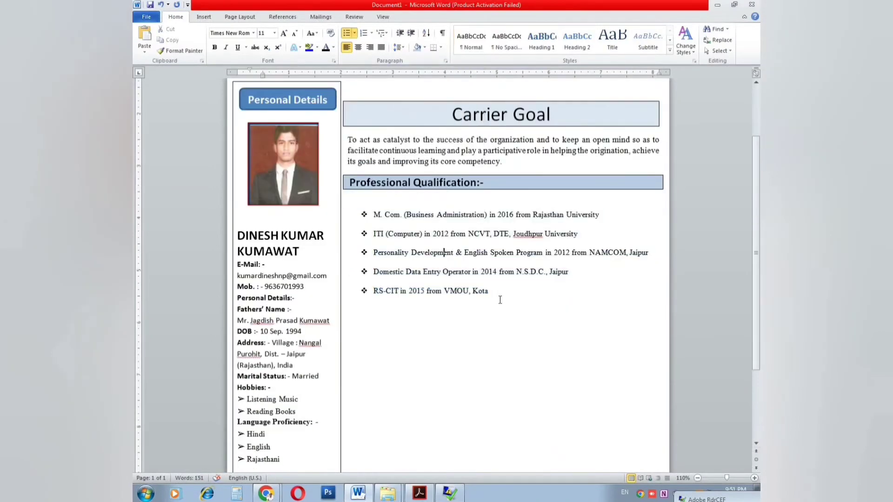
click(203, 18)
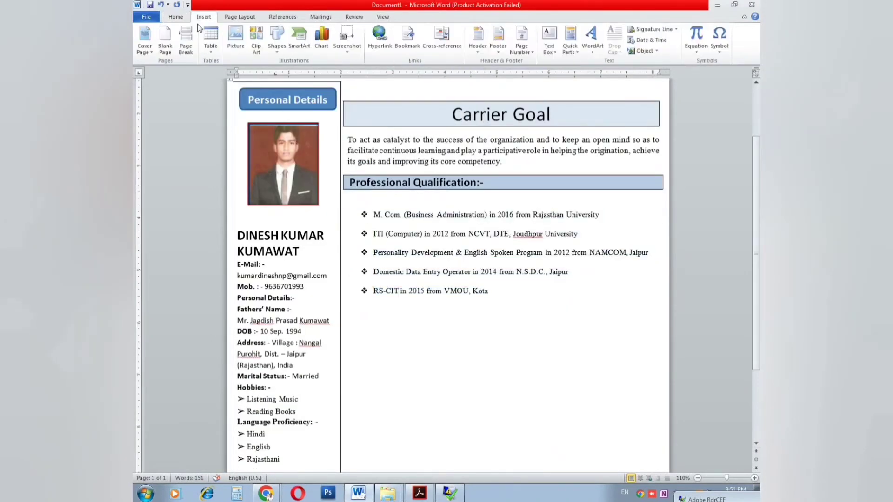
click(210, 52)
click(214, 79)
Step: Paste the Academic Qualifications heading from the PDF into the new table, keeping the B.Com bullet
key(alt+Tab)
scroll(341, 273, down, 1)
drag(320, 259, 457, 261)
key(ctrl+c)
key(alt+Tab)
key(ctrl+v)
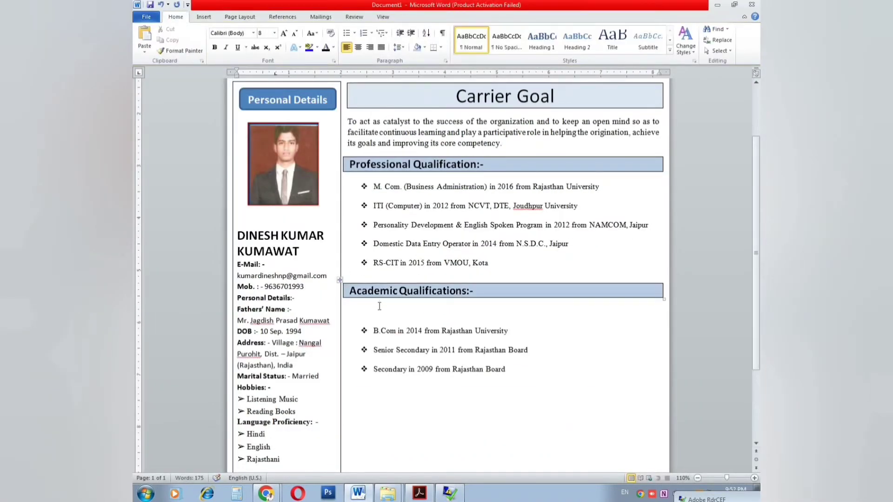
click(378, 318)
key(BackSpace)
key(ctrl+z)
key(ctrl+z)
key(ctrl+z)
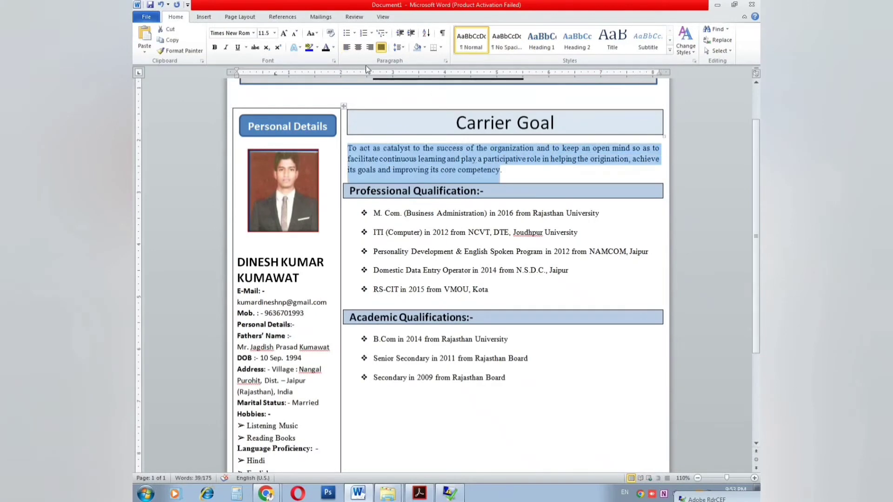
Step: Set the goal paragraph's line spacing to 2.0
click(399, 47)
click(407, 93)
click(404, 229)
triple_click(502, 186)
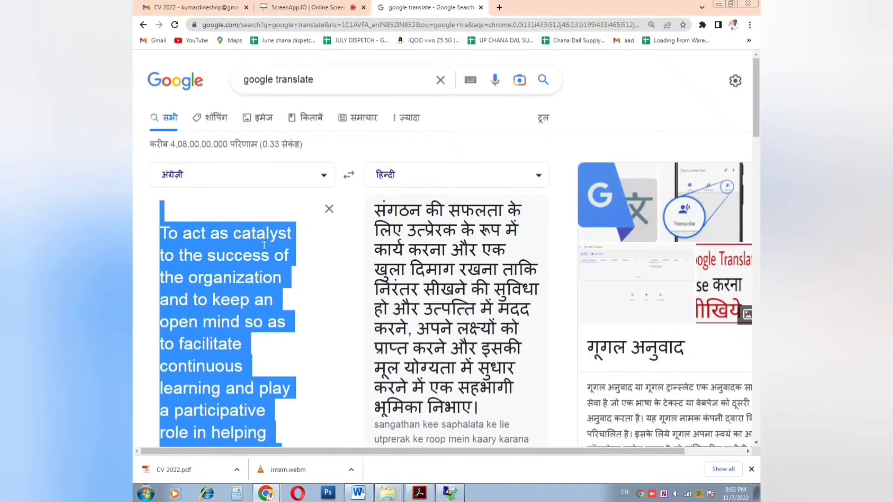
click(262, 253)
scroll(463, 309, down, 1)
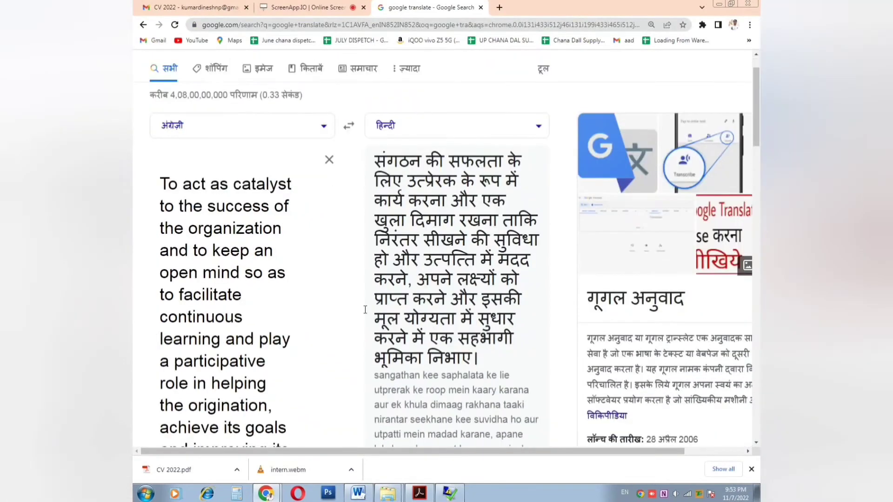
scroll(405, 344, down, 1)
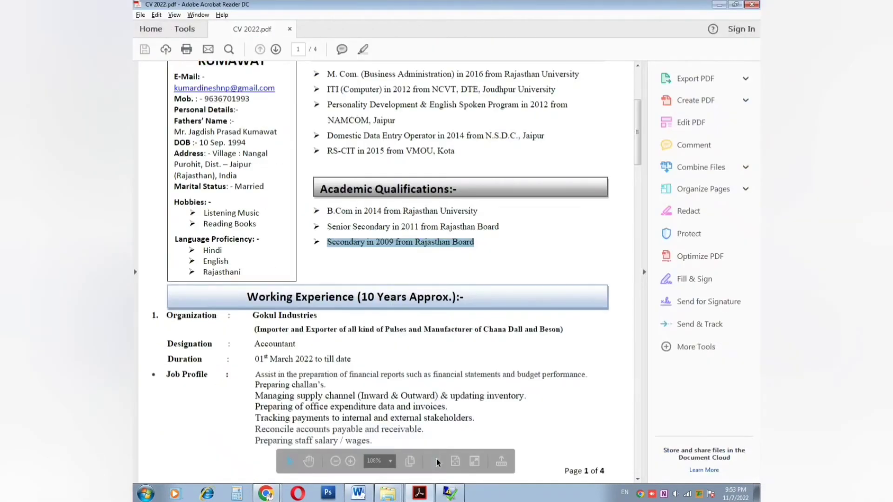
Step: Review the Academic Qualifications entries and put the cursor on the blank line after them
click(358, 493)
scroll(389, 349, up, 1)
click(385, 285)
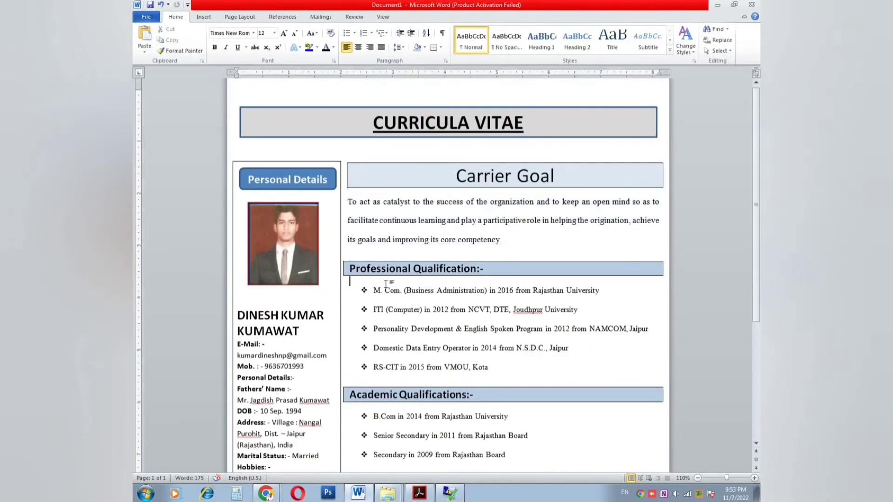
scroll(383, 283, down, 1)
double_click(500, 267)
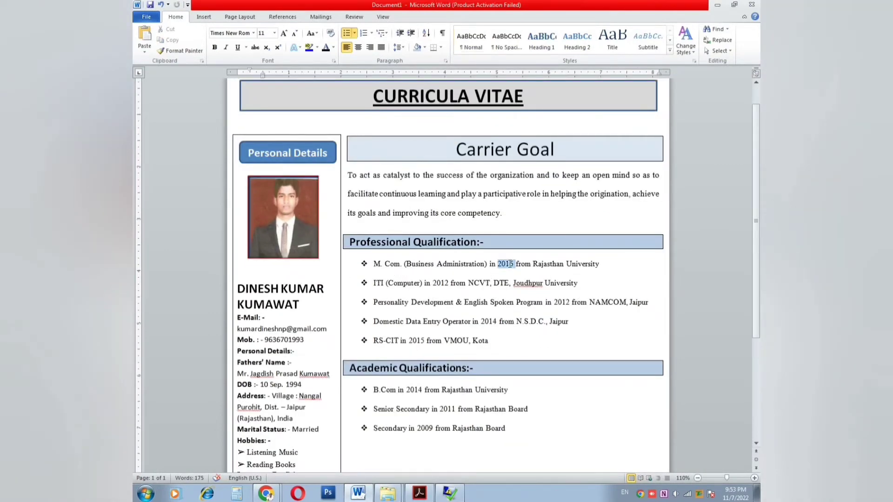
double_click(575, 265)
click(470, 296)
scroll(470, 295, down, 6)
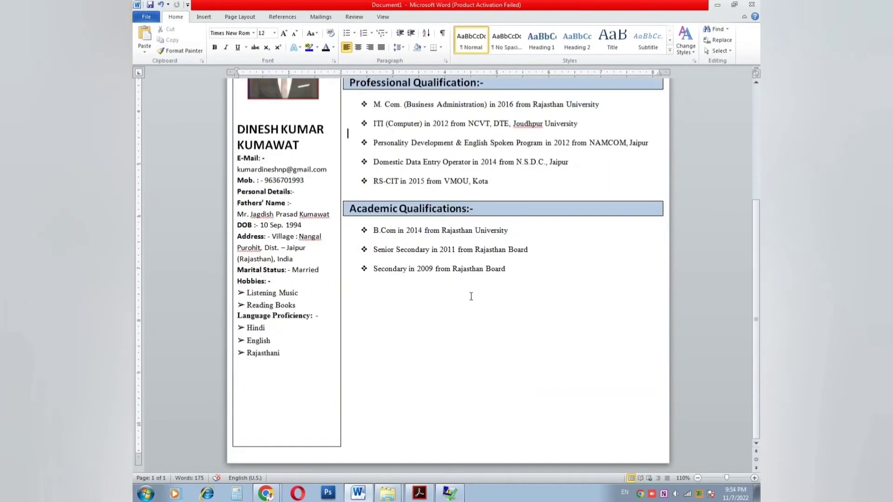
Step: Copy the Working Experience heading from the PDF and insert a page break
click(421, 494)
scroll(382, 348, down, 3)
drag(247, 226, 462, 229)
key(alt+Tab)
key(ctrl+Return)
scroll(251, 288, down, 3)
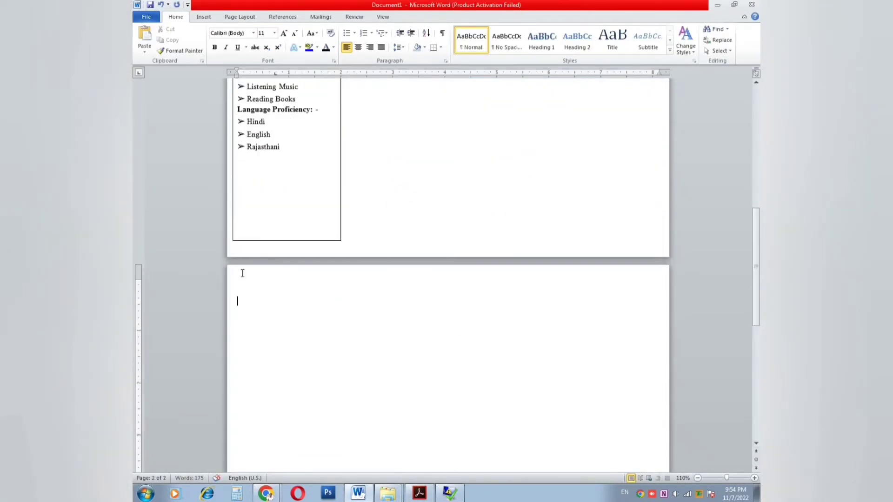
Step: Add a light-blue shaded one-cell 'Working Experience (5 Years Approx.):-' heading on page 2
click(204, 16)
click(211, 40)
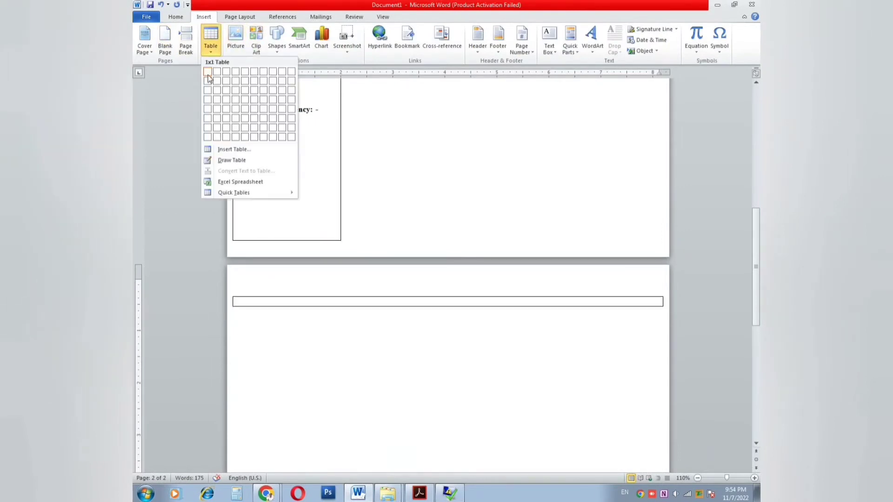
click(208, 75)
key(ctrl+v)
key(Delete)
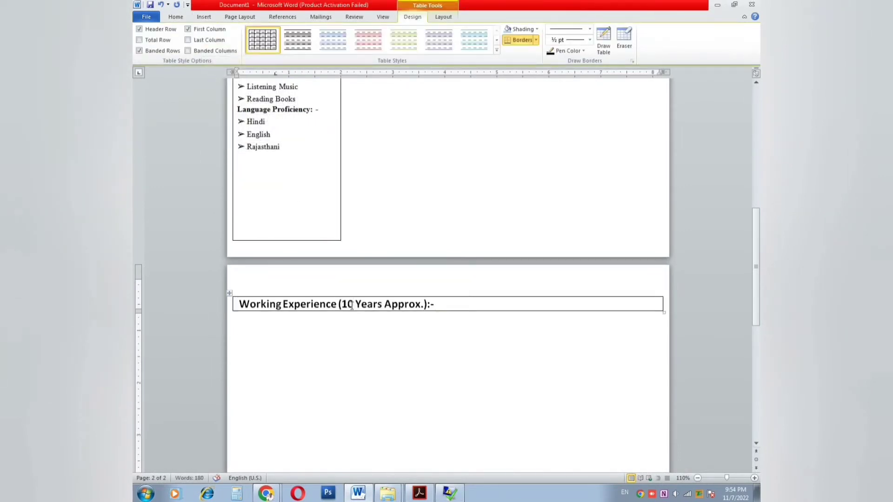
double_click(348, 304)
text(5)
click(234, 305)
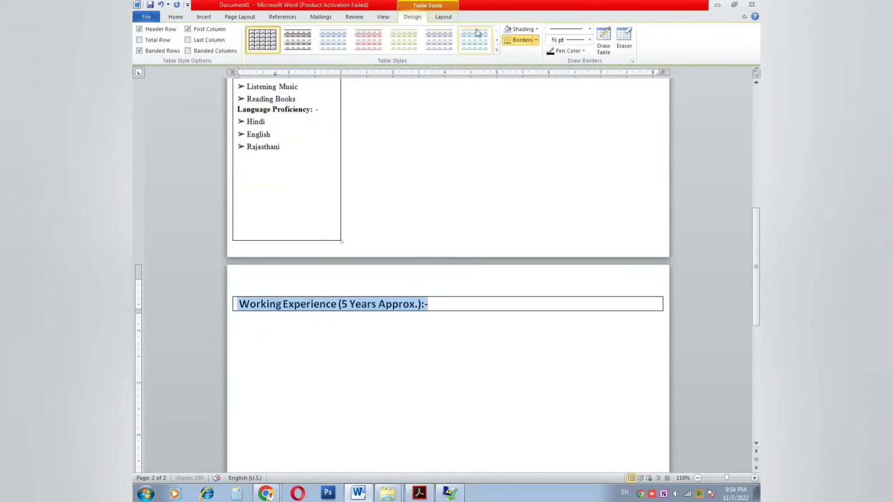
click(536, 29)
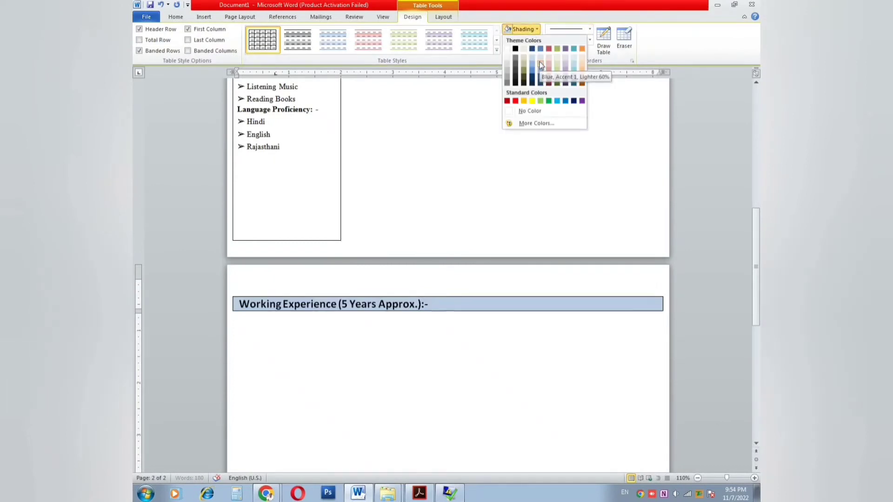
click(541, 65)
key(alt+Tab)
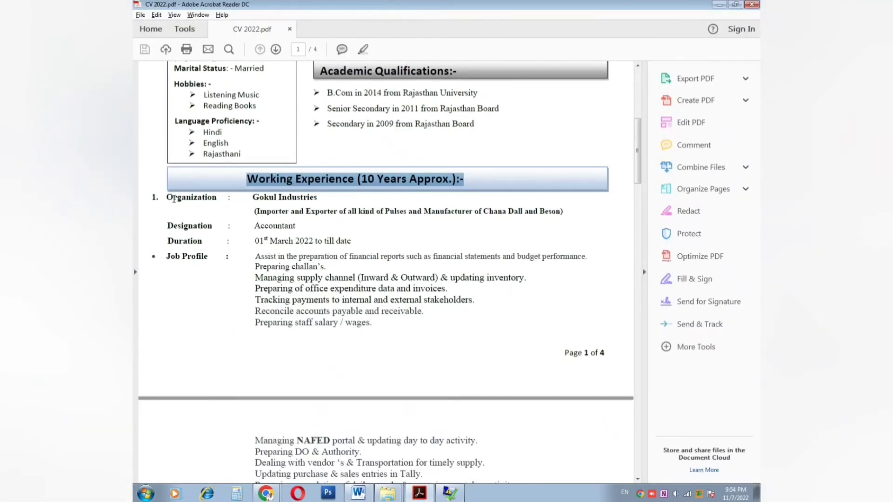
drag(166, 198, 372, 280)
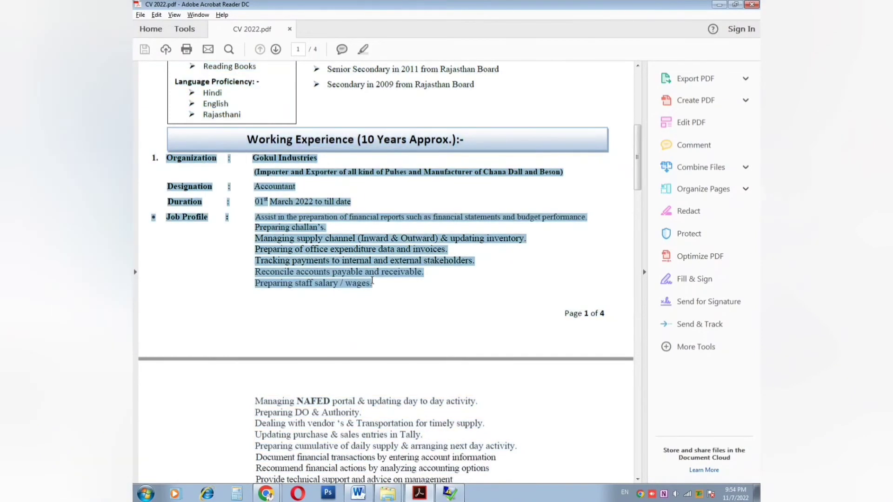
Step: Paste the Gokul Industries job entry and its continued job duties from the PDF under Working Experience
key(ctrl+c)
key(alt+Tab)
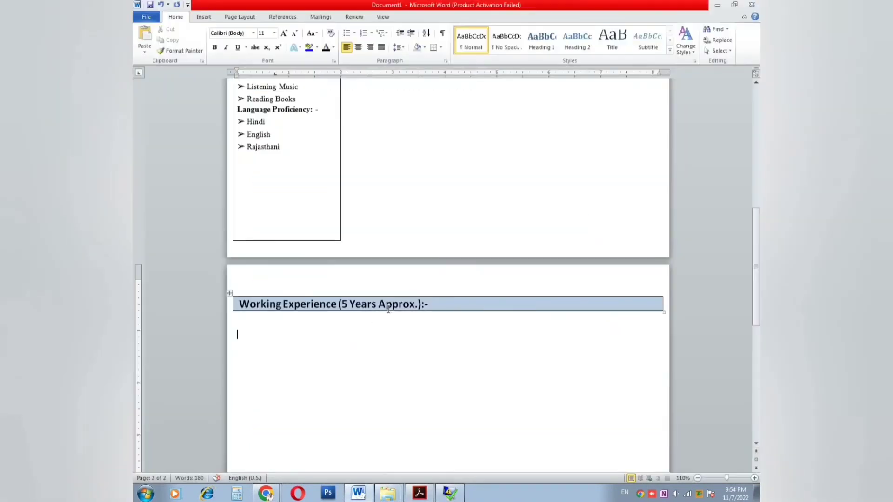
key(ctrl+v)
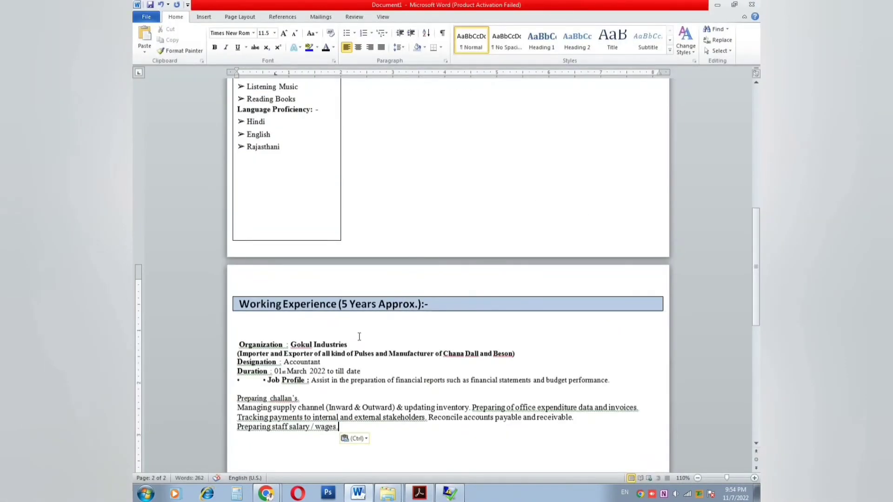
key(alt+Tab)
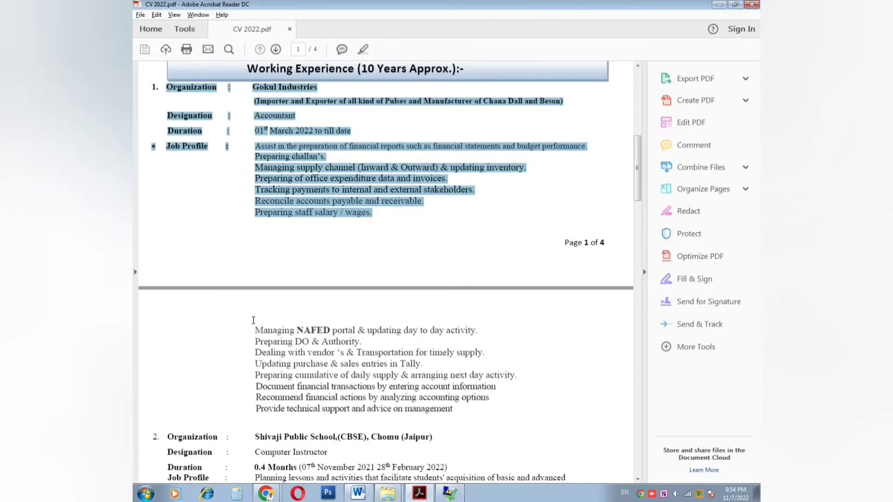
drag(254, 324, 451, 405)
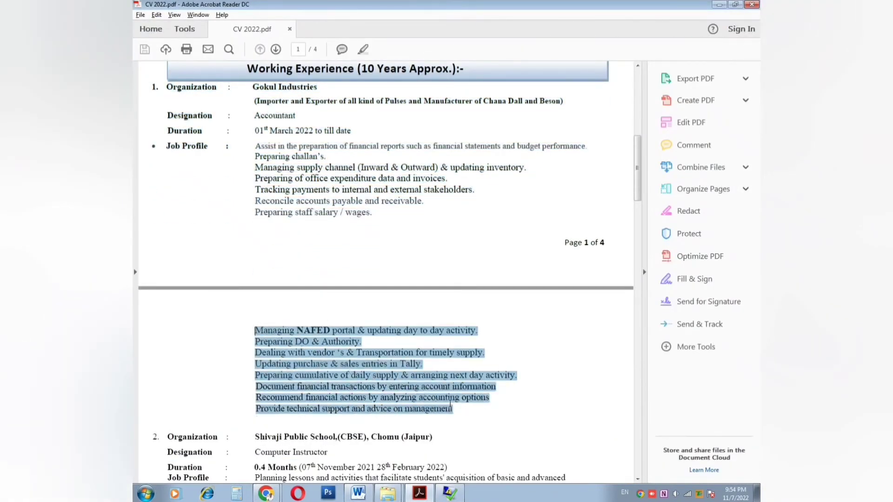
key(alt+Tab)
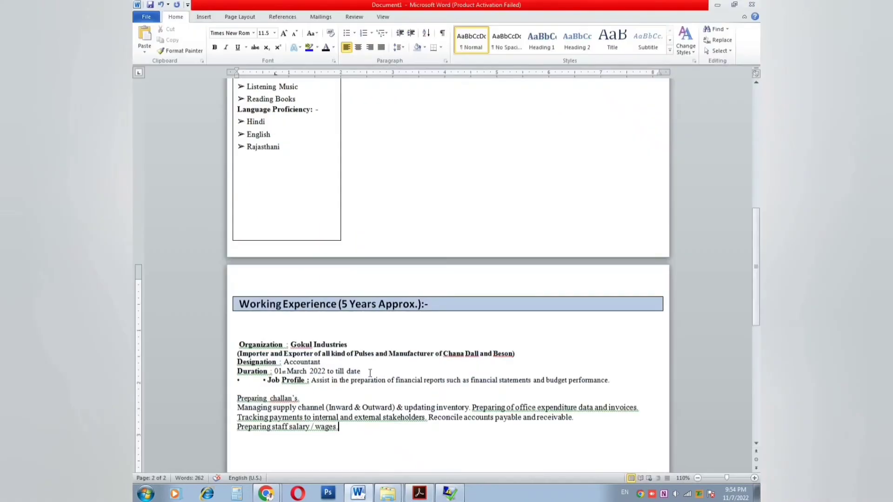
key(ctrl+End)
key(ctrl+v)
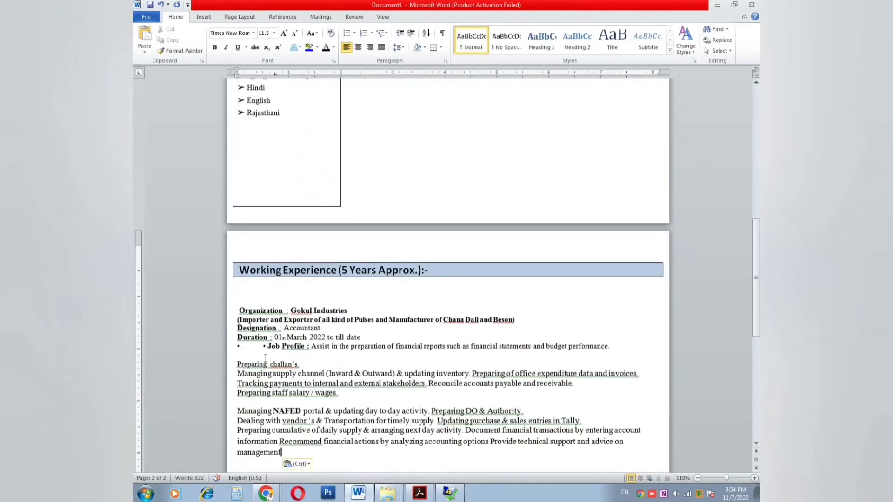
Step: Number the Organization line '1.' and Tab-indent the Importer, Designation and Duration lines
click(233, 306)
text(1.)
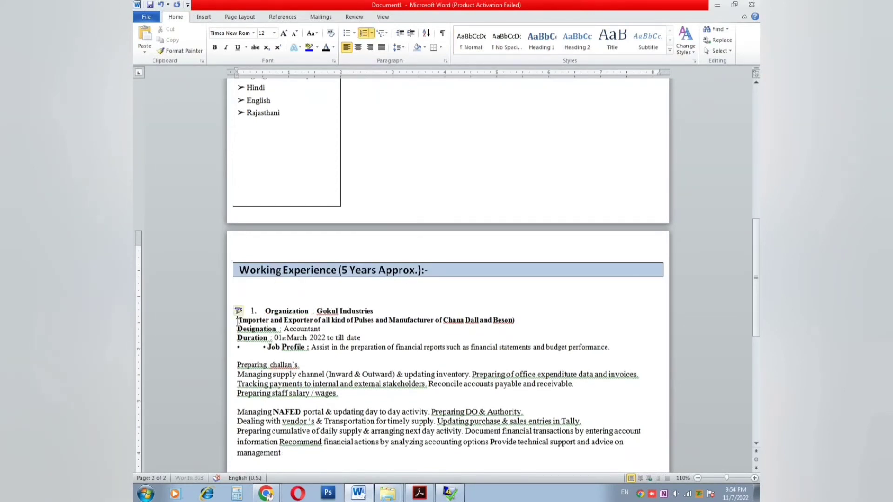
click(238, 321)
key(Tab)
text(()
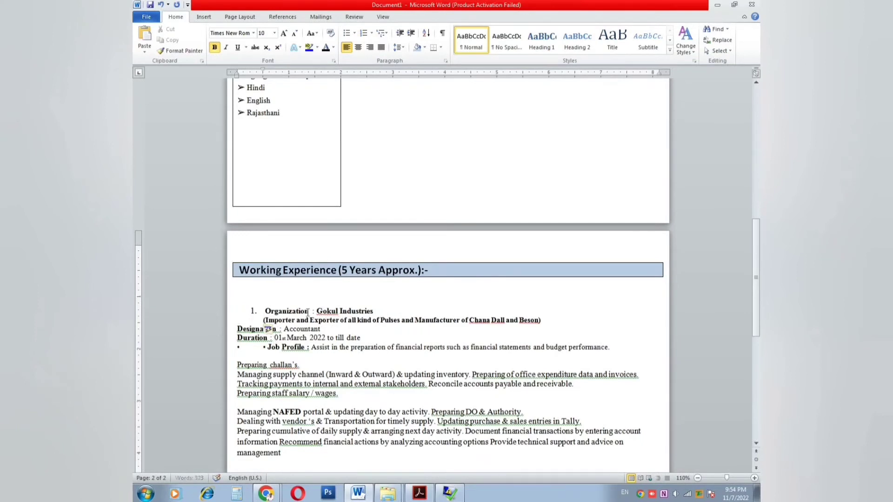
click(237, 329)
key(Tab)
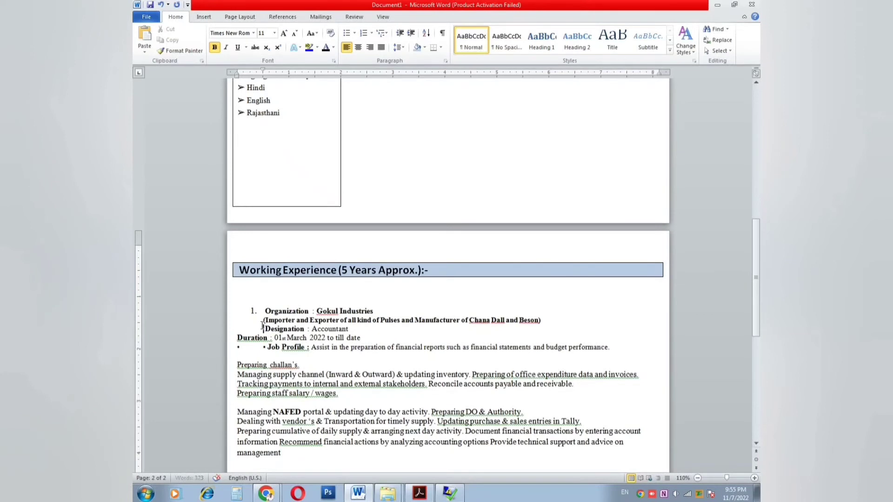
click(262, 321)
key(Tab)
click(255, 341)
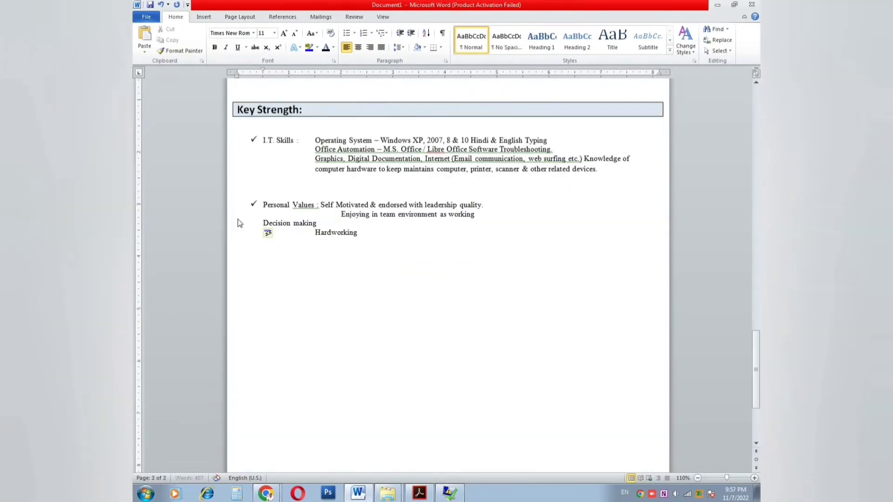
Step: Align the Personal Values lines such as Decision making, Hardworking and Enjoying in team environment
key(Tab)
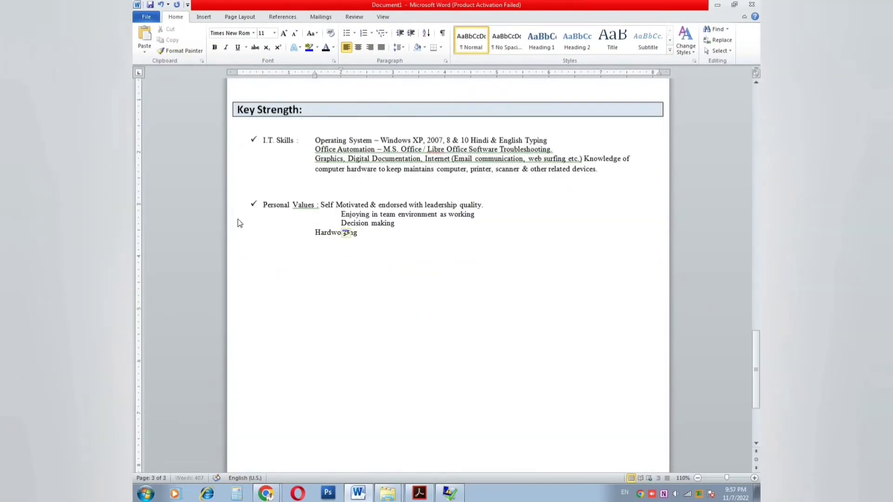
key(BackSpace)
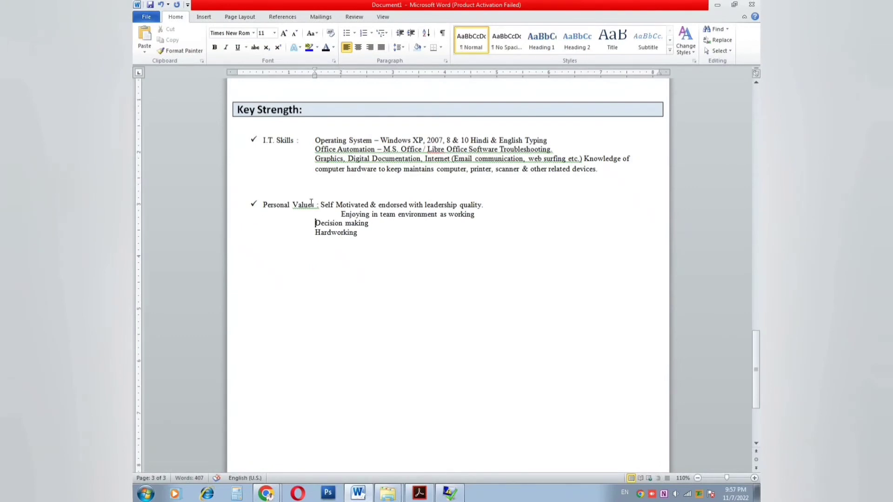
key(BackSpace)
key(BackSpace)
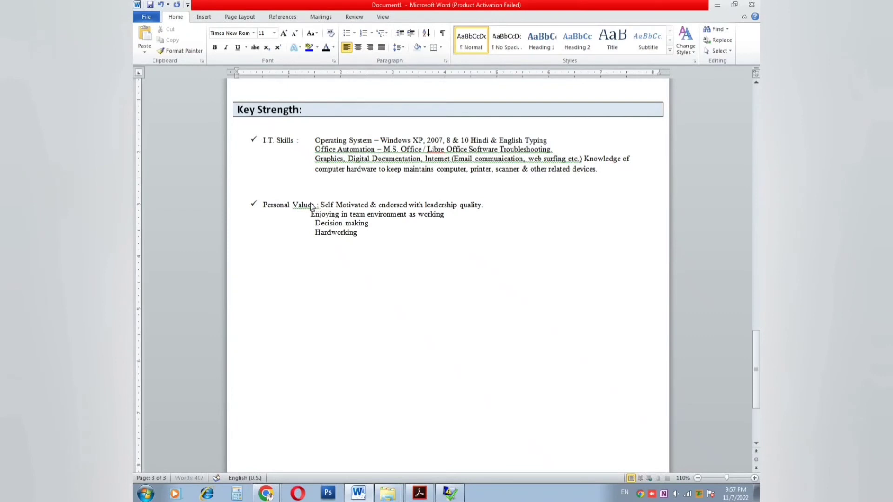
key(Down)
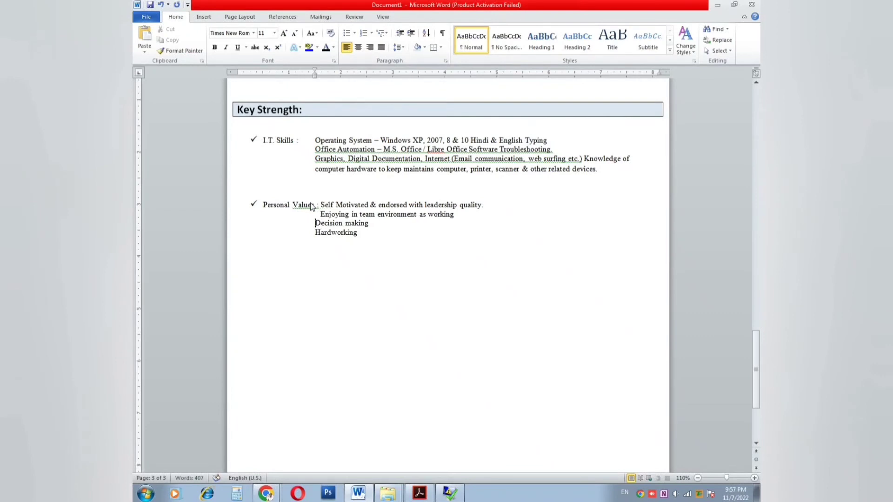
key(Up)
key(Down)
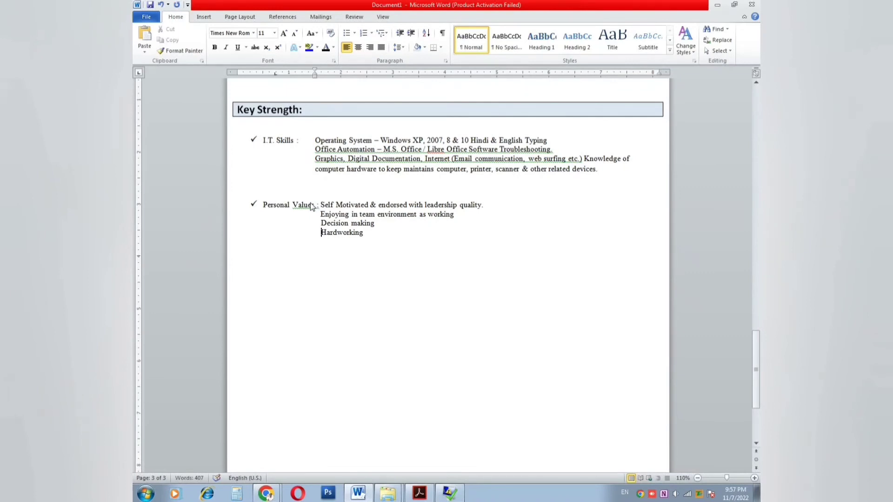
Step: Paste the declaration text copied from the PDF CV into the document
key(alt+Tab)
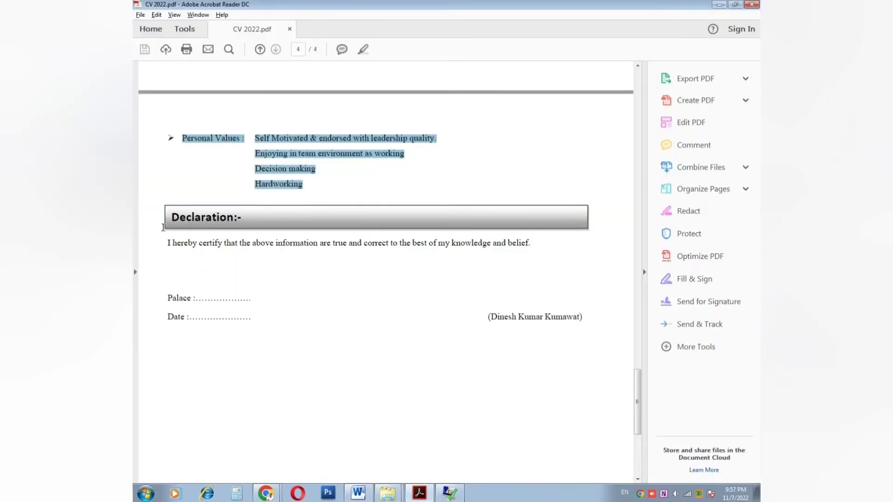
key(alt+Tab)
Step: Join the signature name onto one line, move it down, and Tab it to the right
click(237, 287)
key(Tab)
key(Tab)
key(Tab)
key(Tab)
key(Tab)
key(Tab)
key(Tab)
key(Tab)
key(Tab)
key(Tab)
click(534, 288)
key(Delete)
click(548, 288)
key(Delete)
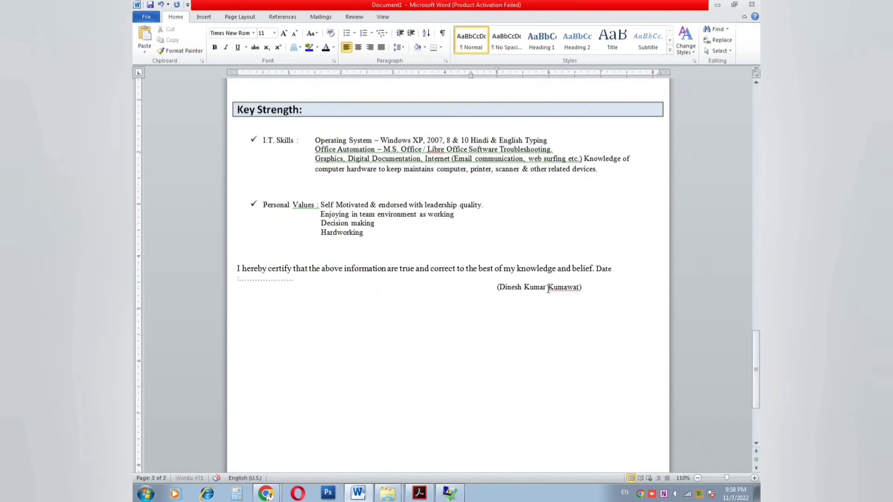
key(Return)
key(Return)
key(Return)
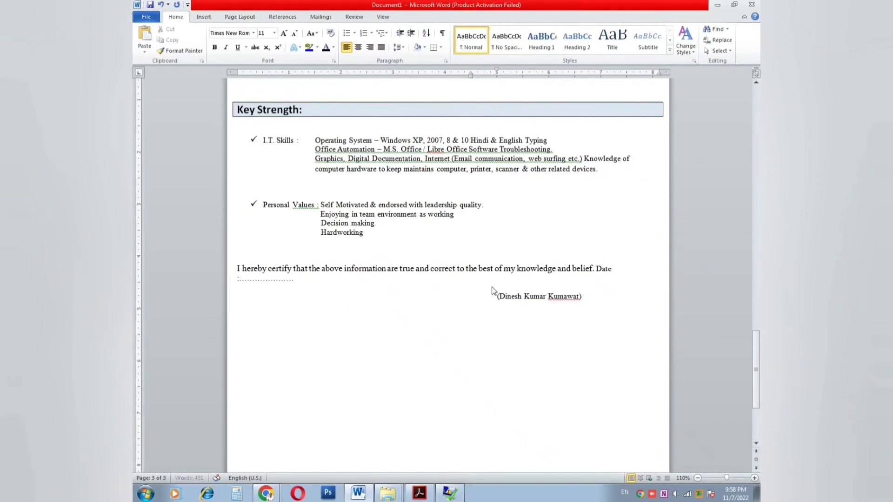
key(Tab)
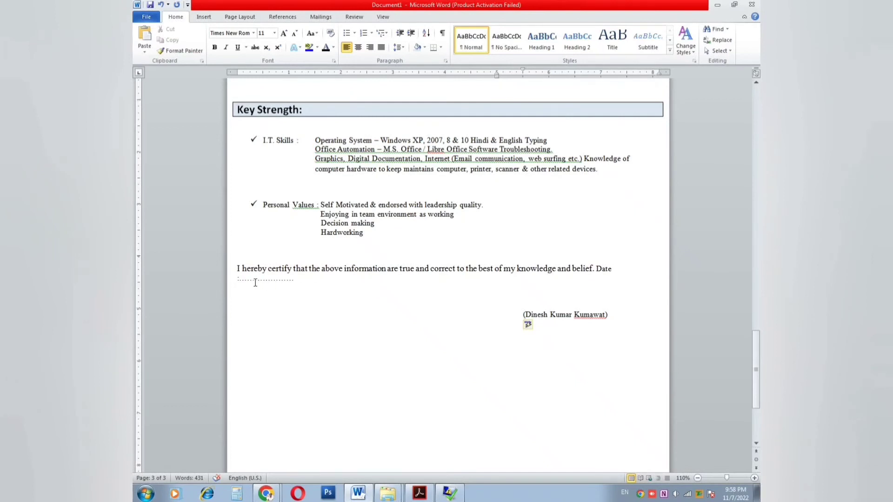
Step: Put the Date label on its own line, then return to the Professional Qualification heading
click(596, 269)
key(Return)
key(Return)
key(ctrl+Home)
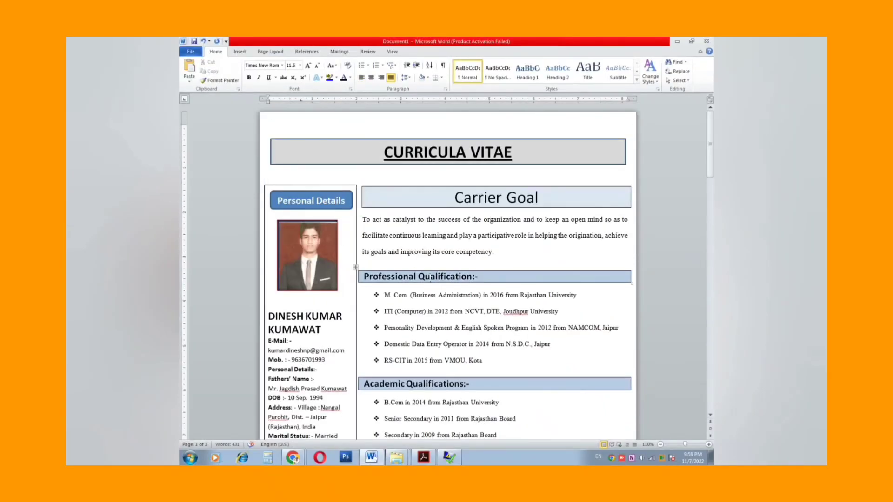
click(430, 277)
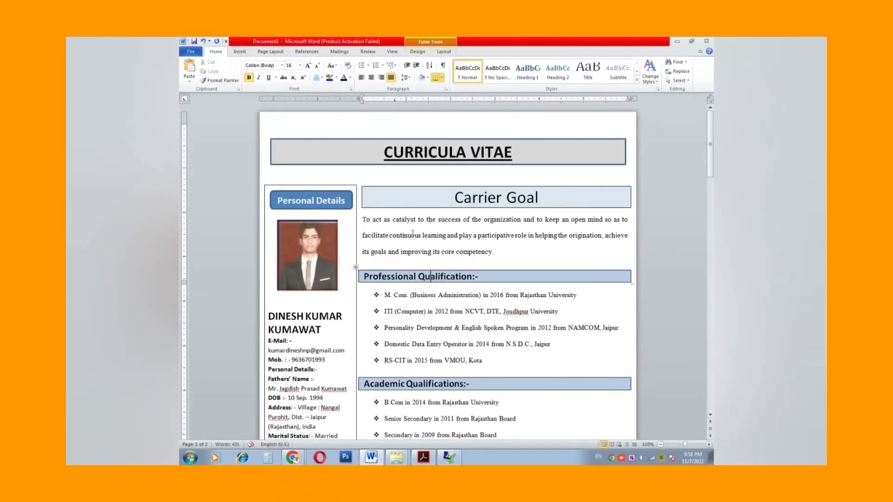
click(240, 51)
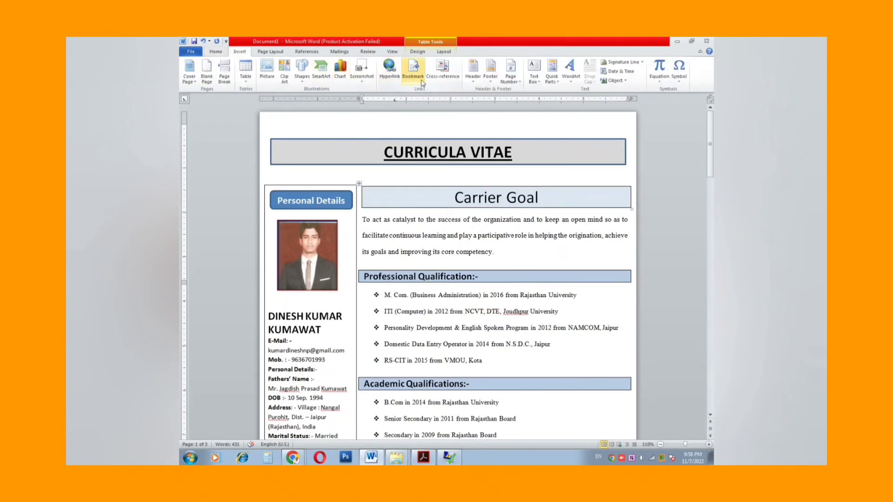